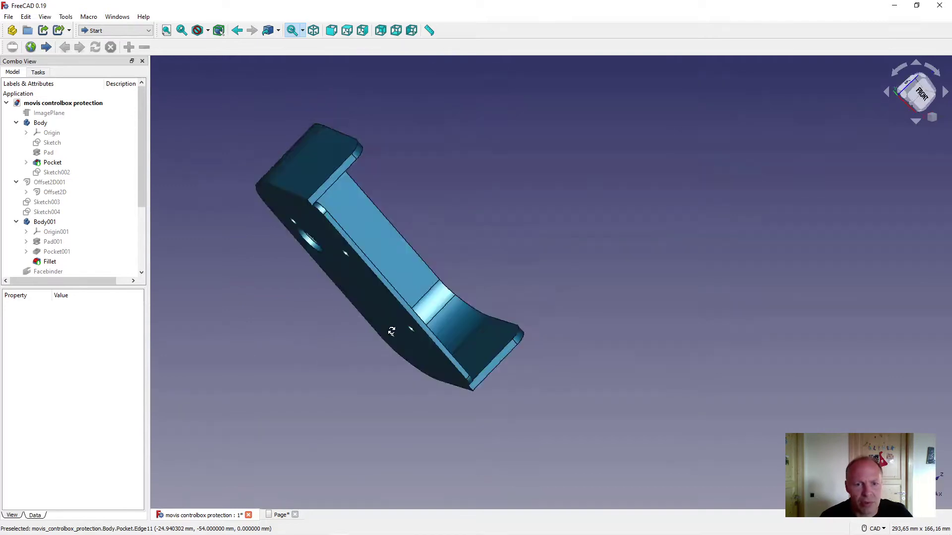
# Look over the existing drawing page, then orbit the 3D model.
pyautogui.click(280, 515)
pyautogui.click(207, 516)
pyautogui.scroll(2, 334, 450)
pyautogui.scroll(2, 330, 444)
pyautogui.moveTo(331, 443)
pyautogui.mouseDown(button='middle')
pyautogui.moveTo(407, 405)
pyautogui.moveTo(329, 419)
pyautogui.moveTo(350, 387)
pyautogui.mouseUp(button='middle')
# Close the model without saving and create a new empty document.
pyautogui.click(8, 17)
pyautogui.click(25, 54)
pyautogui.click(535, 293)
pyautogui.click(8, 17)
pyautogui.click(23, 28)
# Import the desktop workbench photo as an image plane in the Image workbench, viewed from Top.
pyautogui.click(115, 30)
pyautogui.click(108, 112)
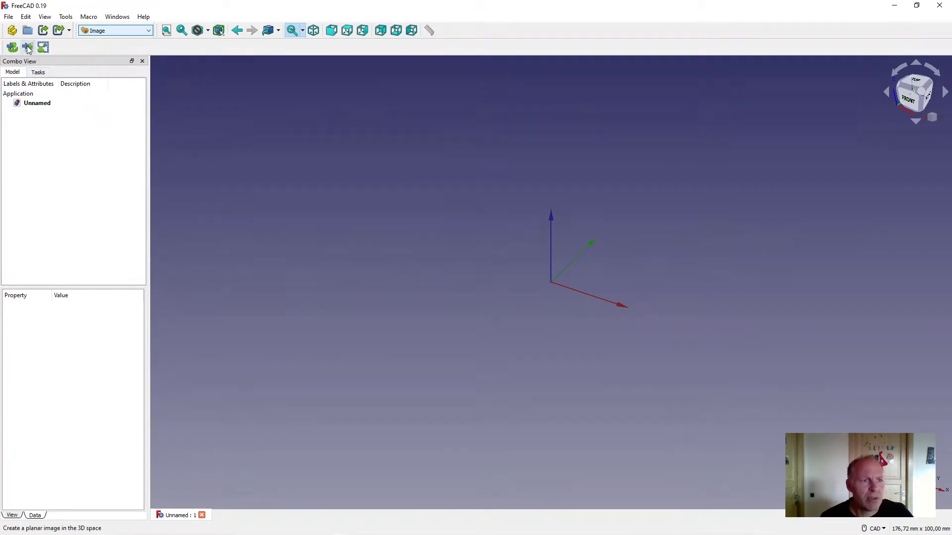
pyautogui.click(27, 47)
pyautogui.click(44, 207)
pyautogui.doubleClick(123, 125)
pyautogui.click(455, 312)
pyautogui.click(346, 30)
pyautogui.click(43, 46)
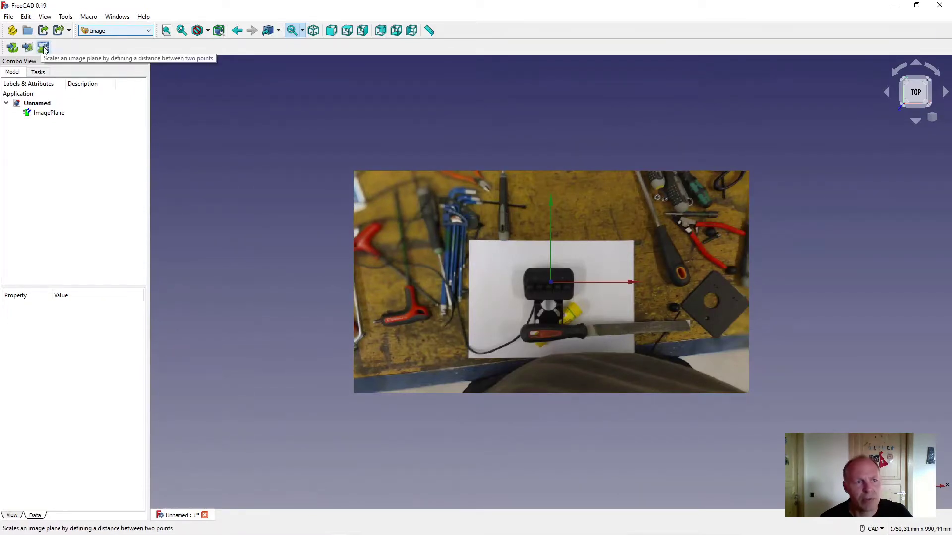
# Scale ImagePlane so the box's left-to-right top edge measures 90 mm.
pyautogui.click(44, 47)
pyautogui.write('90')
pyautogui.moveTo(457, 246); pyautogui.dragTo(443, 146)
pyautogui.scroll(5, 556, 274)
pyautogui.scroll(2, 556, 281)
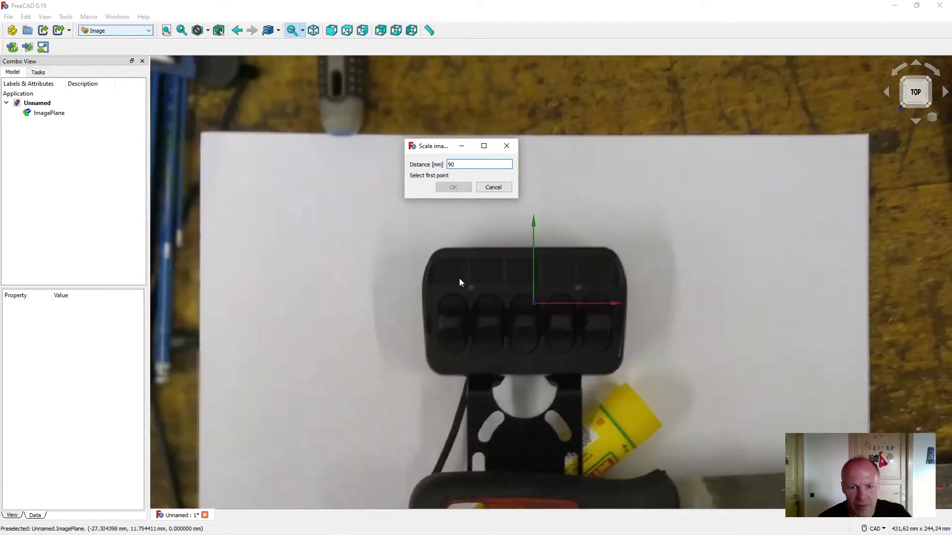
pyautogui.click(422, 284)
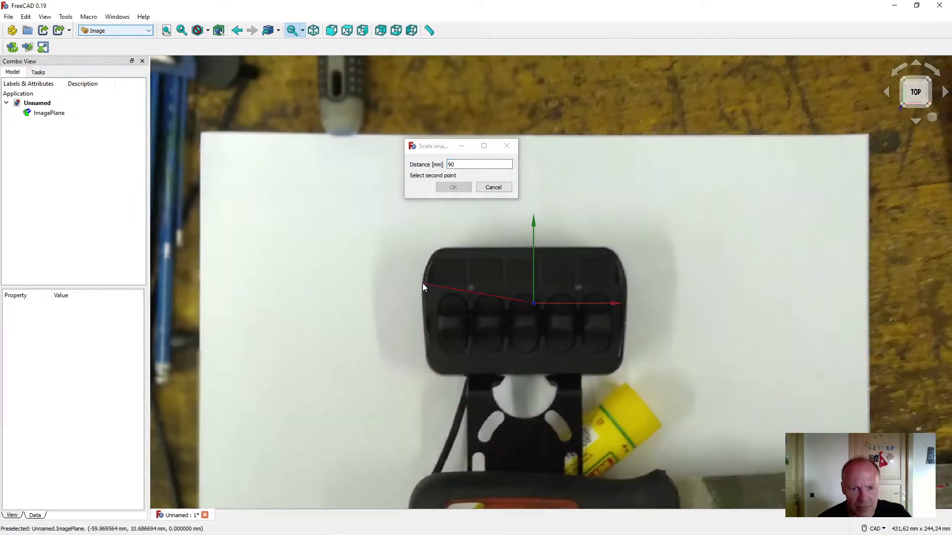
pyautogui.click(626, 283)
pyautogui.click(49, 113)
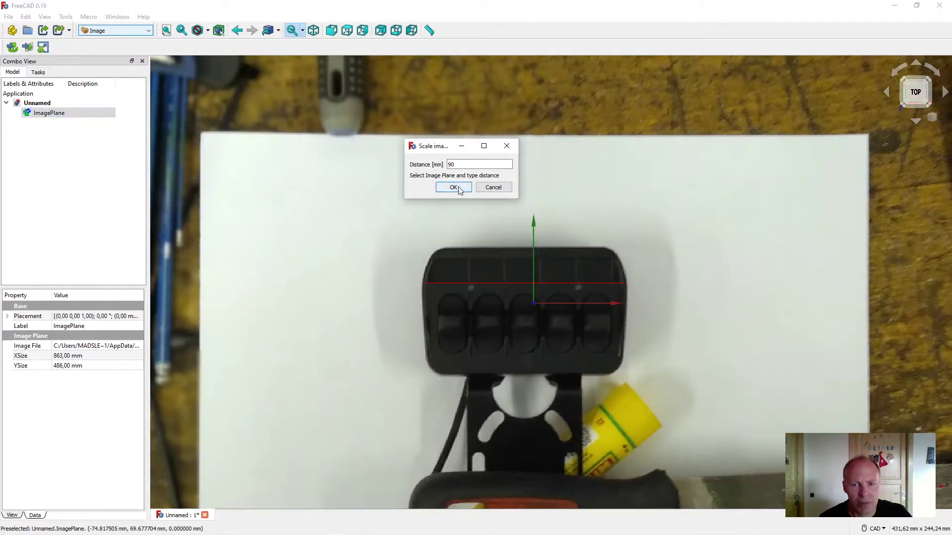
pyautogui.click(456, 188)
pyautogui.scroll(1, 575, 295)
pyautogui.scroll(1, 575, 296)
pyautogui.scroll(1, 556, 286)
pyautogui.scroll(1, 491, 279)
# Create a new Part Design sketch on the XY plane.
pyautogui.click(115, 29)
pyautogui.click(96, 159)
pyautogui.click(28, 48)
pyautogui.click(23, 133)
pyautogui.click(53, 93)
pyautogui.scroll(2, 508, 251)
# Set the image plane's placement x position to 4 mm.
pyautogui.click(13, 73)
pyautogui.click(50, 115)
pyautogui.click(33, 117)
pyautogui.click(7, 317)
pyautogui.click(17, 347)
pyautogui.doubleClick(65, 357)
pyautogui.click(140, 355)
pyautogui.click(140, 355)
pyautogui.click(140, 354)
# Set the image plane's y position to -25 mm.
pyautogui.doubleClick(114, 367)
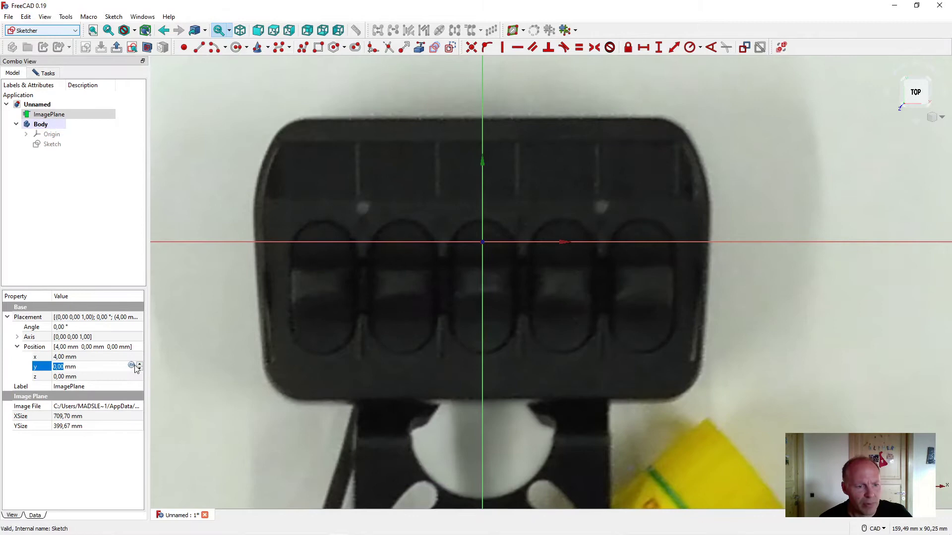
pyautogui.click(141, 364)
pyautogui.click(141, 365)
pyautogui.click(141, 365)
pyautogui.click(140, 365)
pyautogui.click(140, 365)
pyautogui.click(141, 370)
pyautogui.click(141, 370)
pyautogui.click(140, 369)
pyautogui.press('Return')
# Recentre the view on the box and check the About FreeCAD information.
pyautogui.moveTo(420, 431); pyautogui.dragTo(435, 323, button='middle')
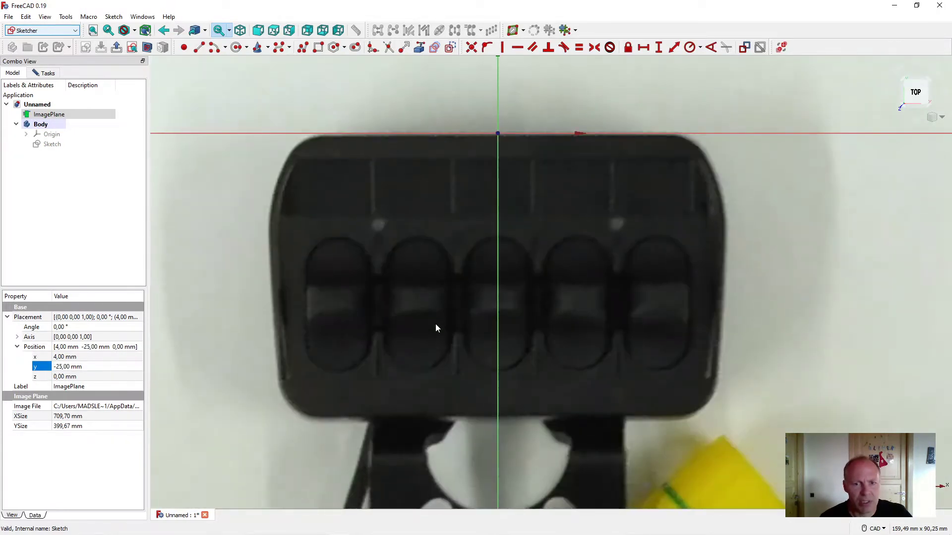
pyautogui.click(169, 16)
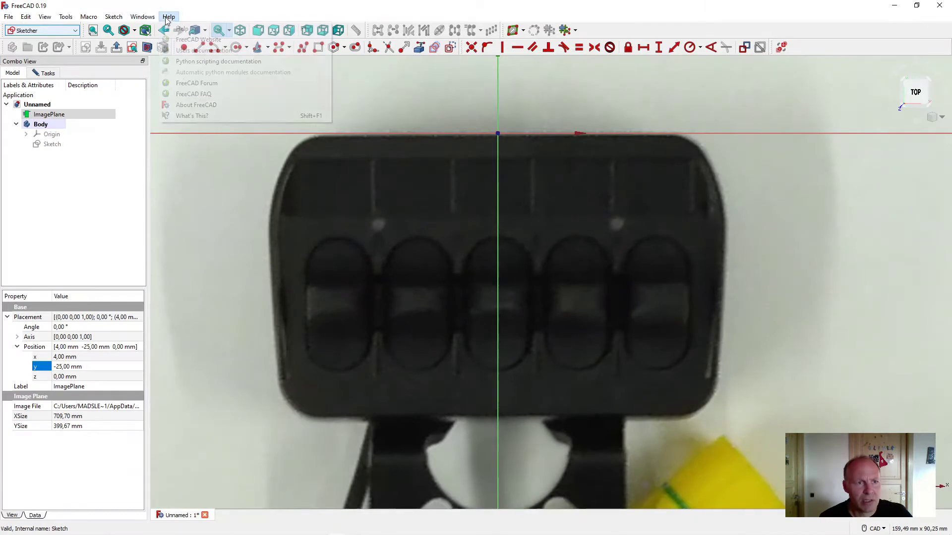
pyautogui.click(193, 105)
pyautogui.click(583, 401)
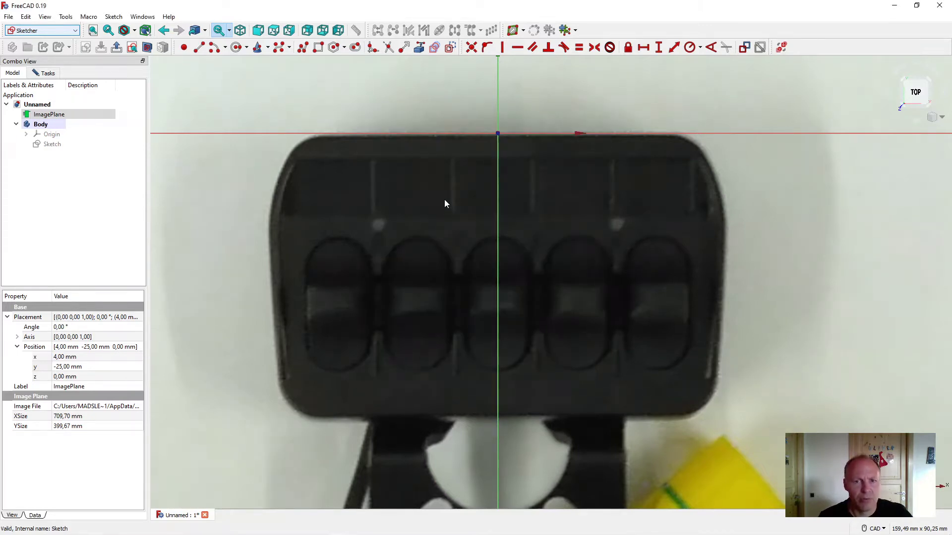
# Trace the box's left edge and rounded upper-left corner as a polyline, then select it.
pyautogui.click(302, 48)
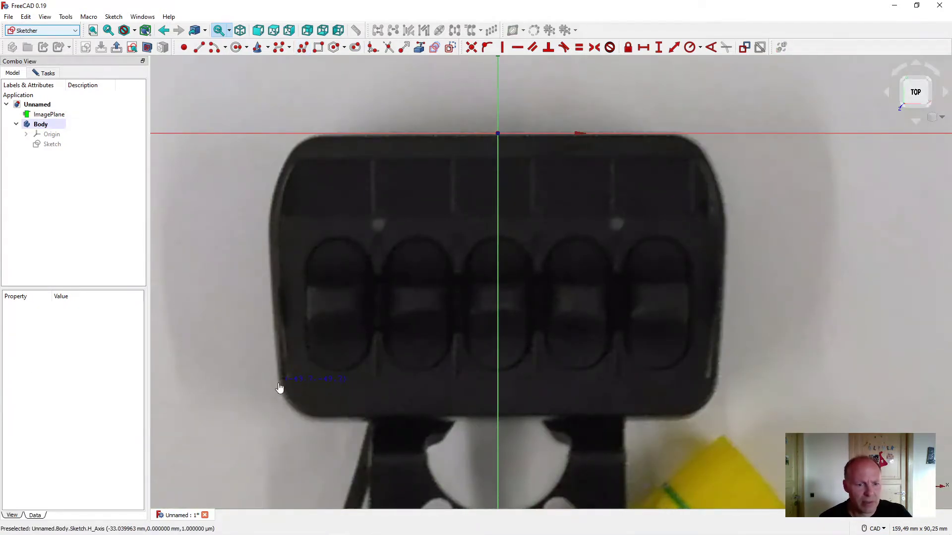
pyautogui.click(280, 386)
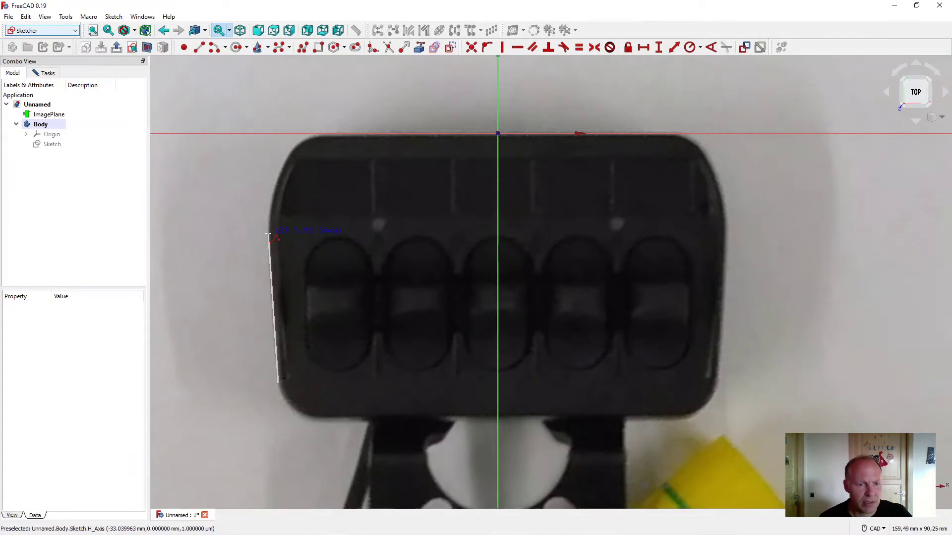
pyautogui.click(271, 235)
pyautogui.press('m')
pyautogui.click(302, 141)
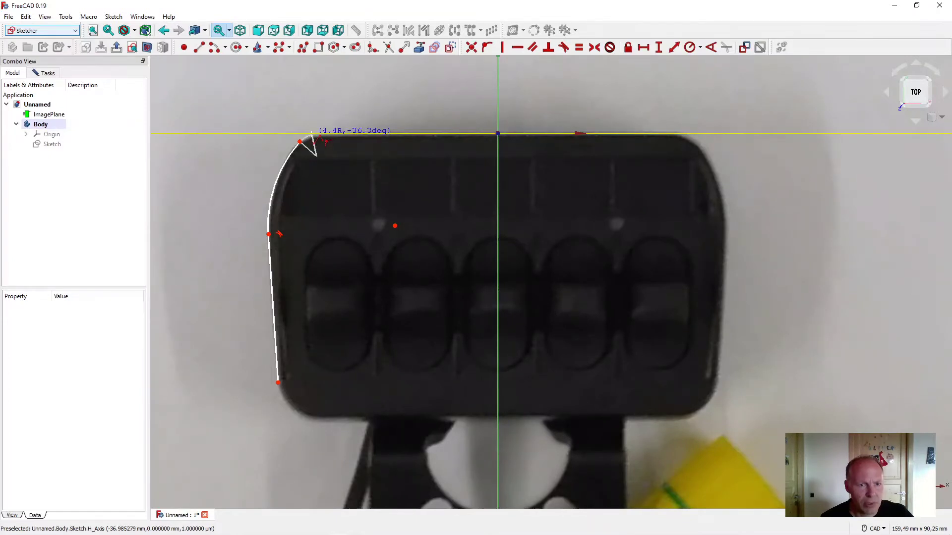
pyautogui.click(315, 134)
pyautogui.press('Escape')
pyautogui.moveTo(237, 102); pyautogui.dragTo(335, 404)
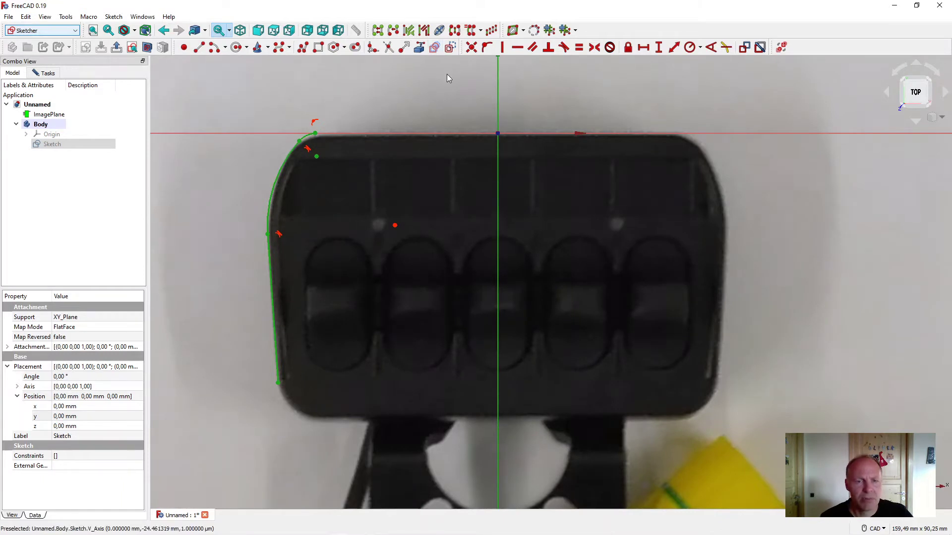
# Mirror the left side about the vertical axis and add top and bottom lines.
pyautogui.click(455, 31)
pyautogui.click(198, 46)
pyautogui.click(316, 133)
pyautogui.click(683, 135)
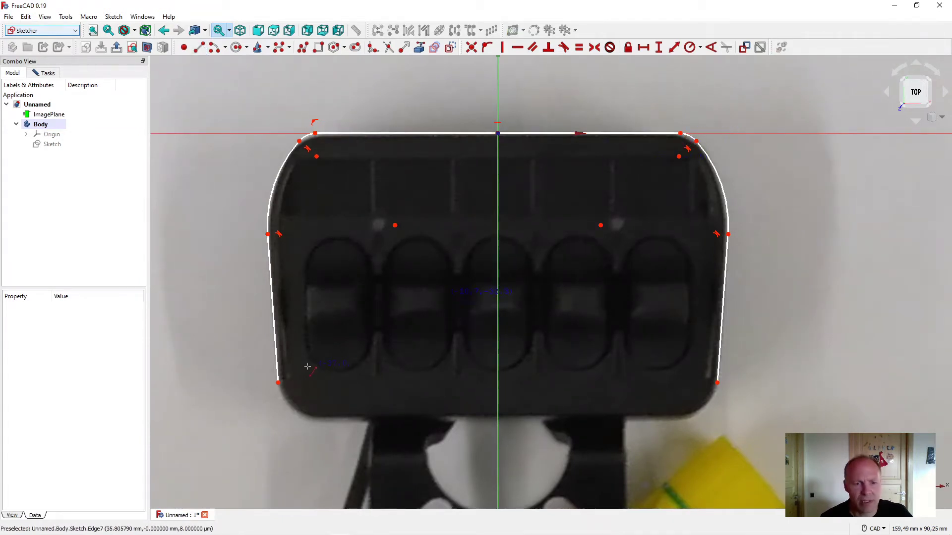
pyautogui.click(278, 385)
pyautogui.click(717, 384)
# Constrain the outline's height to 50 mm and close the sketch.
pyautogui.click(274, 312)
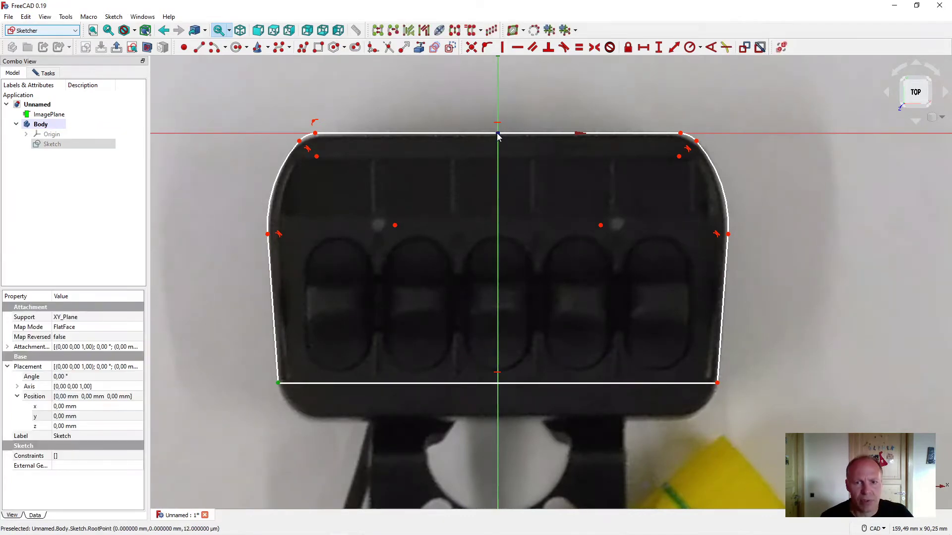
pyautogui.click(476, 135)
pyautogui.click(658, 47)
pyautogui.write('50')
pyautogui.click(47, 73)
pyautogui.click(68, 94)
pyautogui.click(50, 113)
# Hide the photo and begin renaming the sketch in the tree.
pyautogui.press('space')
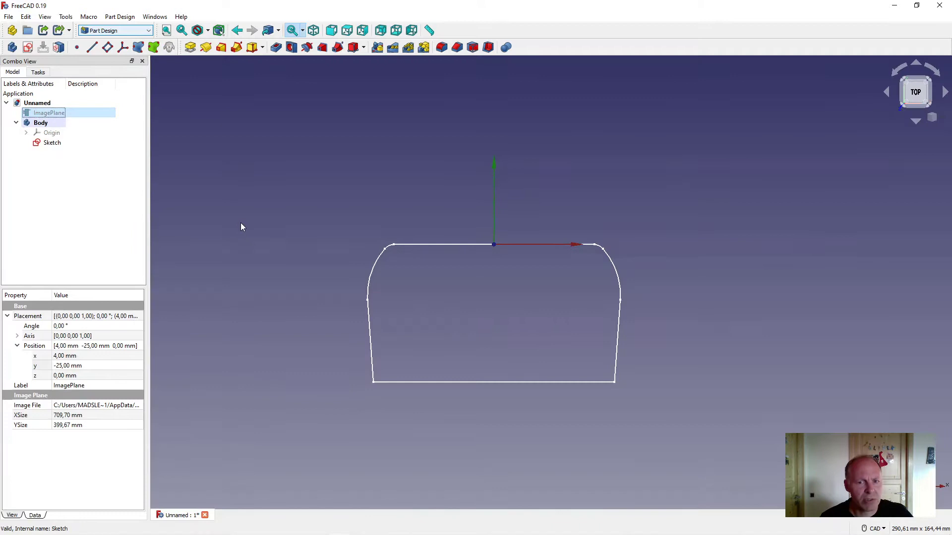
pyautogui.scroll(1, 477, 324)
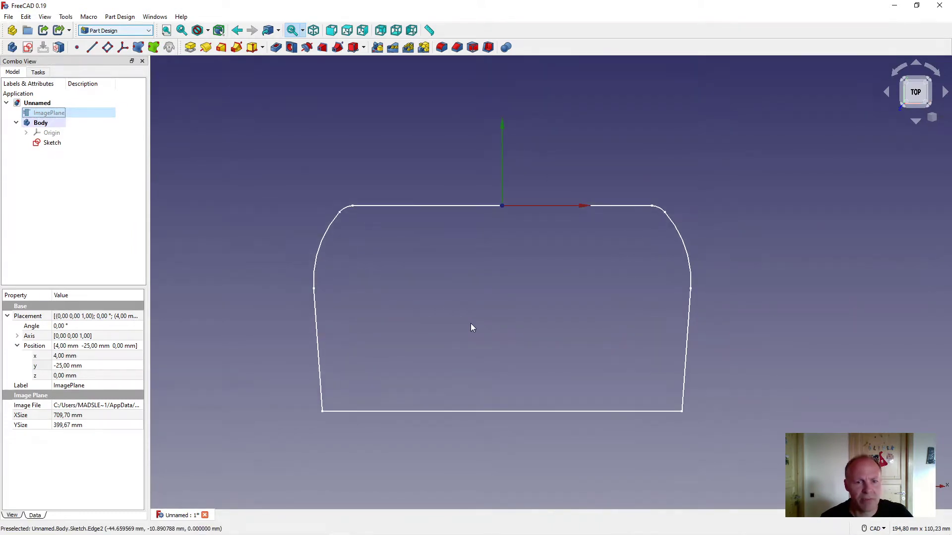
pyautogui.click(46, 144)
pyautogui.doubleClick(49, 144)
pyautogui.write('S')
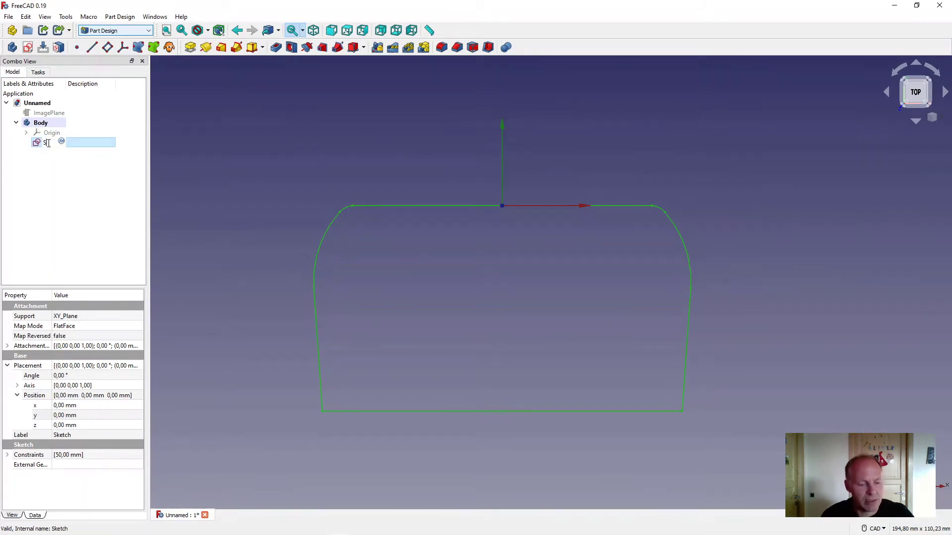
pyautogui.write('tart')
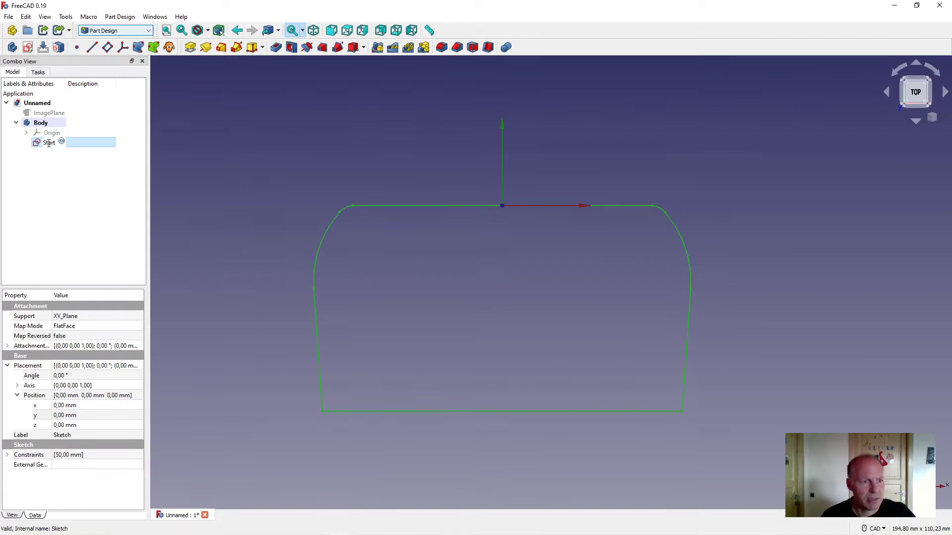
# Name the sketch Start and give it a 3 mm Part 2D Offset.
pyautogui.press('Return')
pyautogui.click(115, 159)
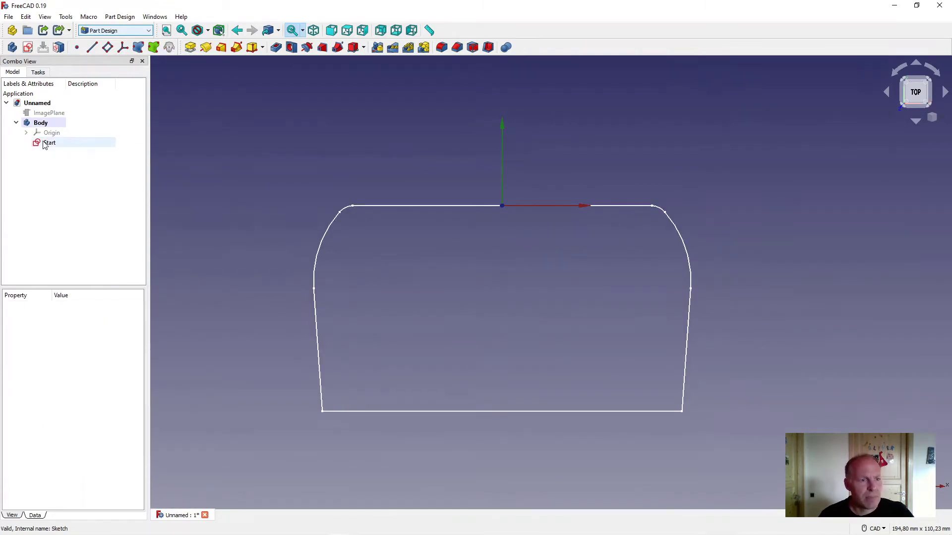
pyautogui.click(117, 30)
pyautogui.click(97, 167)
pyautogui.click(50, 142)
pyautogui.click(259, 48)
pyautogui.click(250, 74)
pyautogui.moveTo(112, 133); pyautogui.dragTo(79, 135)
pyautogui.write('3')
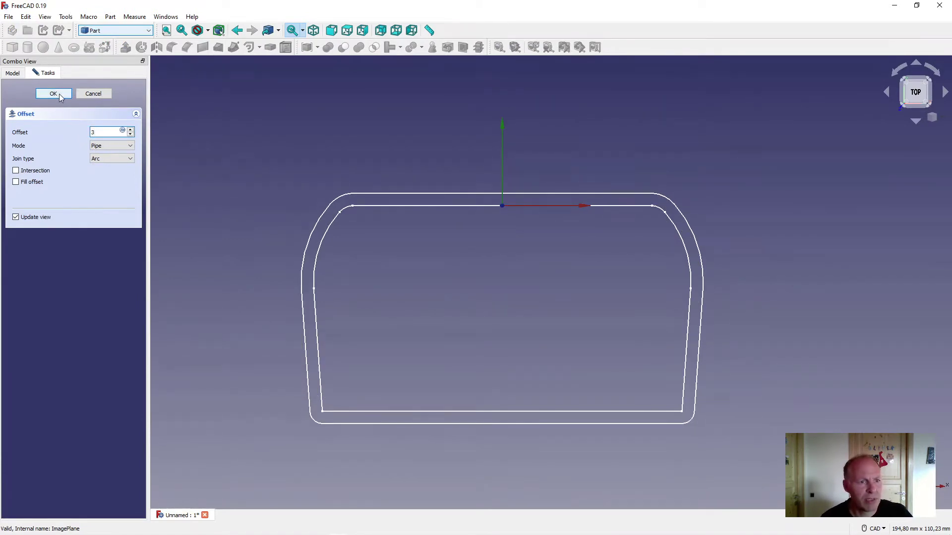
pyautogui.click(53, 93)
# Create a 6 mm 2D Offset of Start, producing Offset2D001.
pyautogui.click(50, 142)
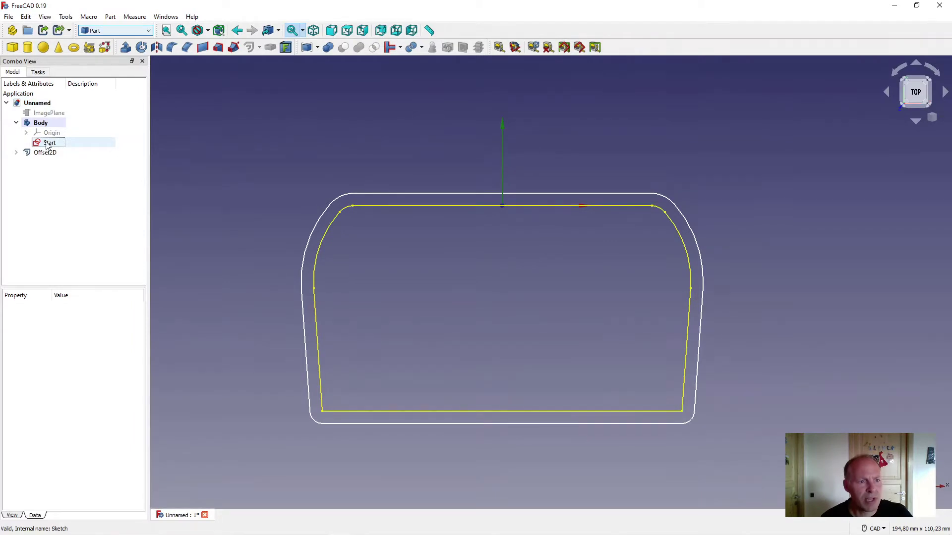
pyautogui.click(49, 143)
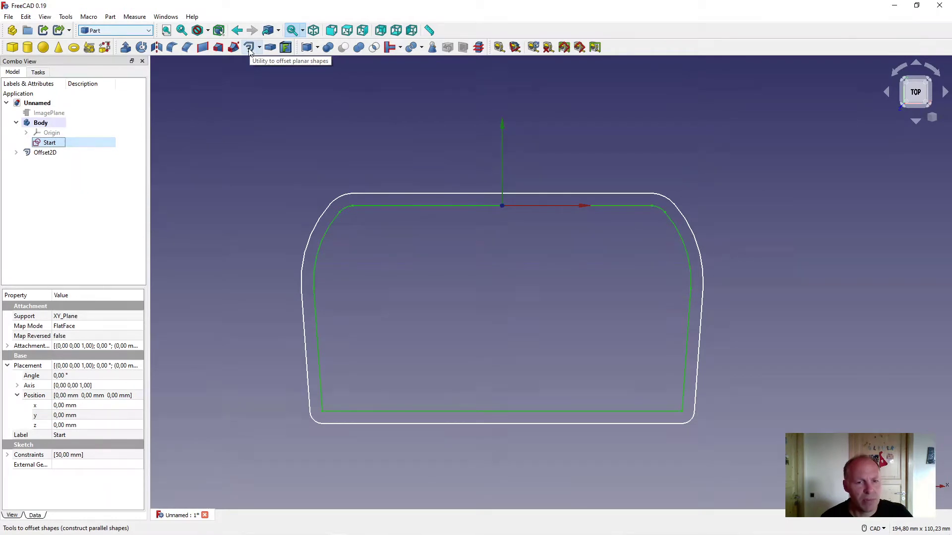
pyautogui.click(248, 48)
pyautogui.moveTo(118, 131); pyautogui.dragTo(71, 133)
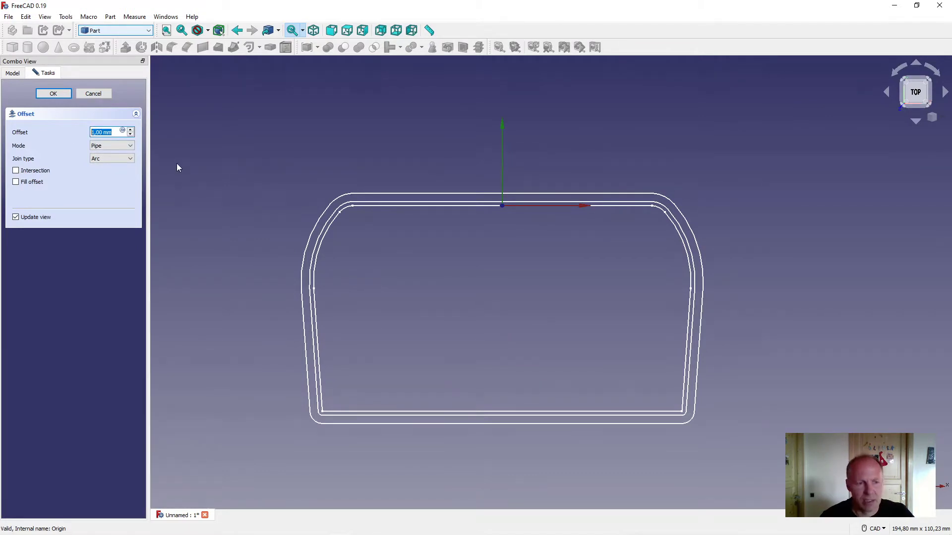
pyautogui.write('6')
pyautogui.click(53, 93)
pyautogui.click(46, 143)
# Hide Start and convert Offset2D and Offset2D001 into sketches with Draft to Sketch.
pyautogui.click(49, 143)
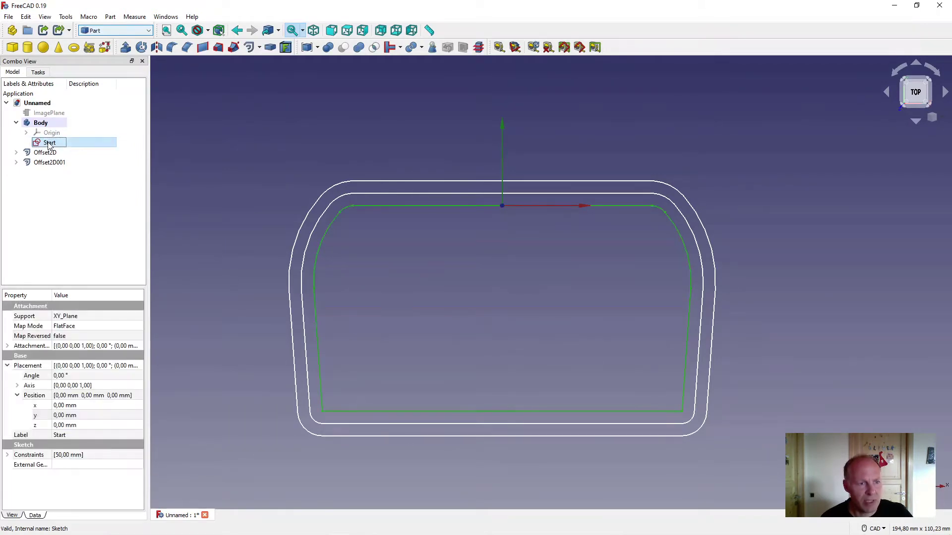
pyautogui.press('space')
pyautogui.click(125, 30)
pyautogui.click(98, 71)
pyautogui.click(45, 152)
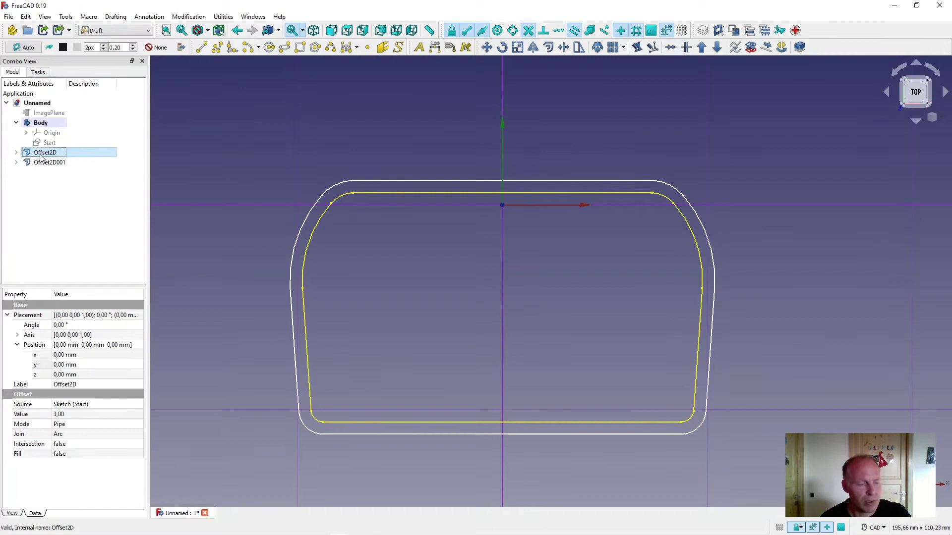
pyautogui.keyDown('ctrl'); pyautogui.click(49, 163); pyautogui.keyUp('ctrl')
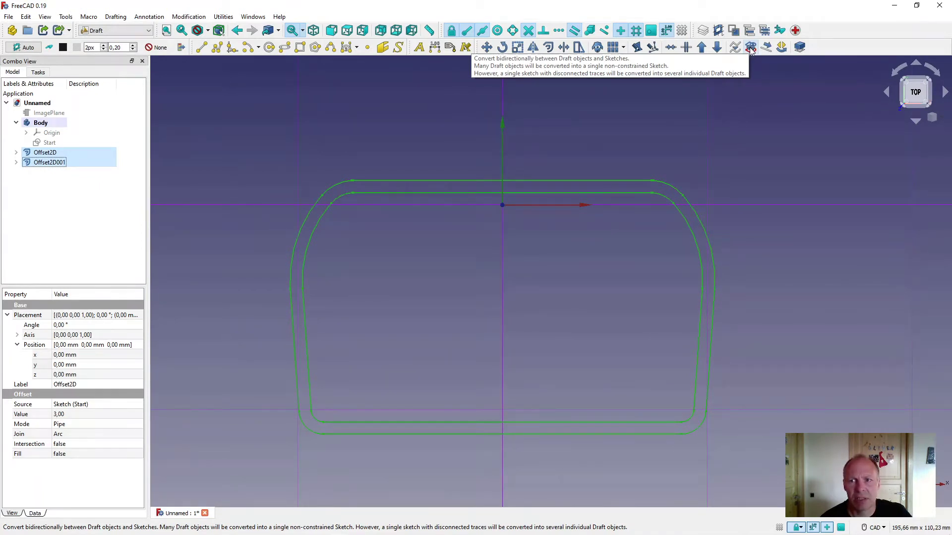
pyautogui.click(751, 50)
pyautogui.click(49, 162)
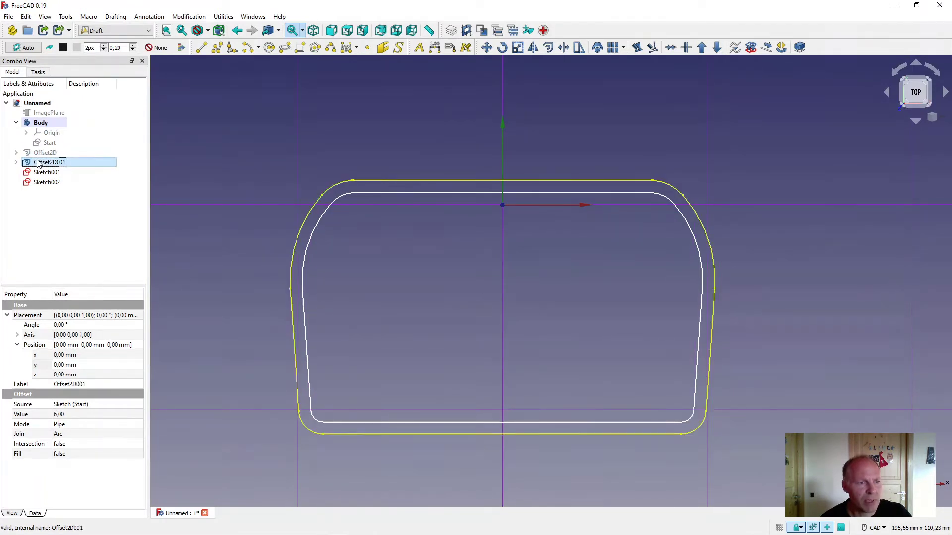
# In the Sketcher workbench, merge Sketch001 and Sketch002 into Sketch003 and select it.
pyautogui.click(147, 32)
pyautogui.click(102, 222)
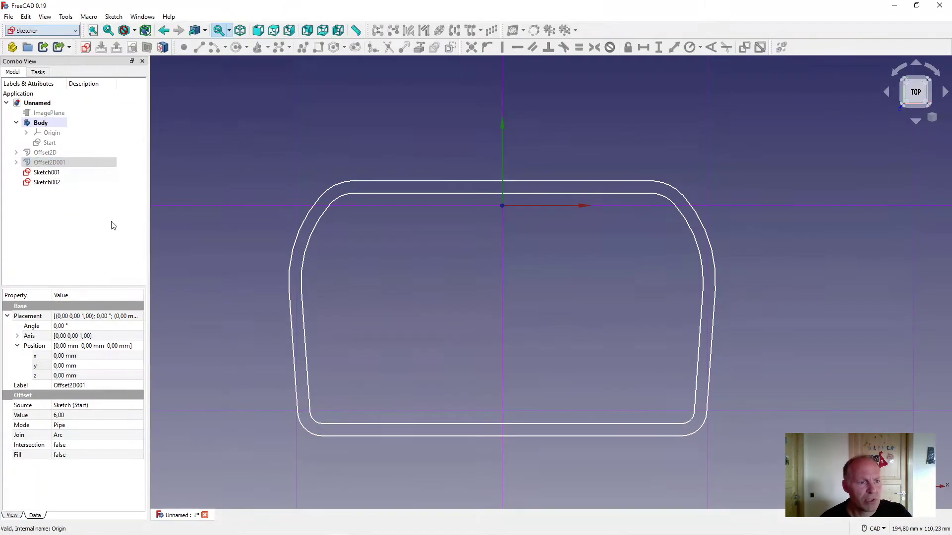
pyautogui.click(46, 171)
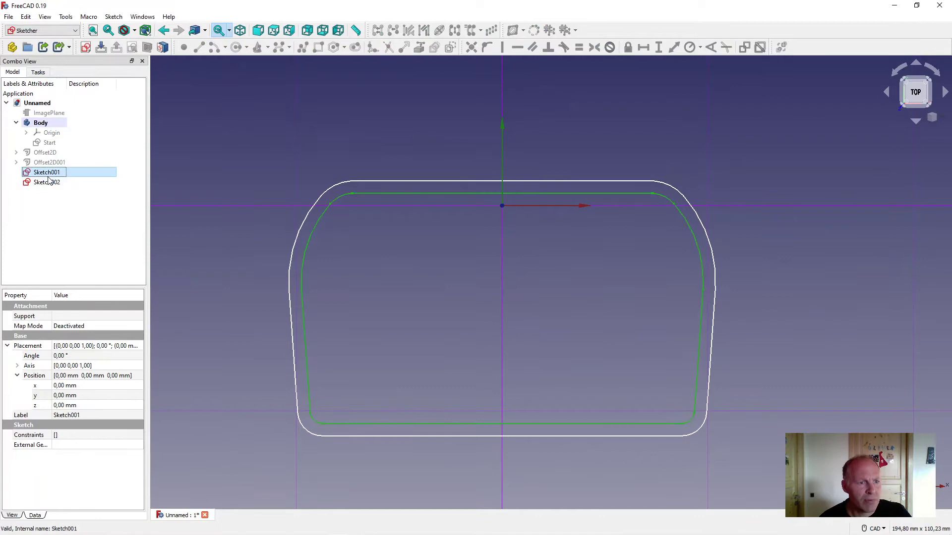
pyautogui.keyDown('ctrl'); pyautogui.click(47, 182); pyautogui.keyUp('ctrl')
pyautogui.click(113, 17)
pyautogui.click(128, 116)
pyautogui.click(49, 193)
# Switch to Part Design and create a new empty body, Body001, at the document root.
pyautogui.click(41, 31)
pyautogui.click(43, 161)
pyautogui.click(13, 73)
pyautogui.click(33, 103)
pyautogui.click(29, 104)
pyautogui.click(13, 48)
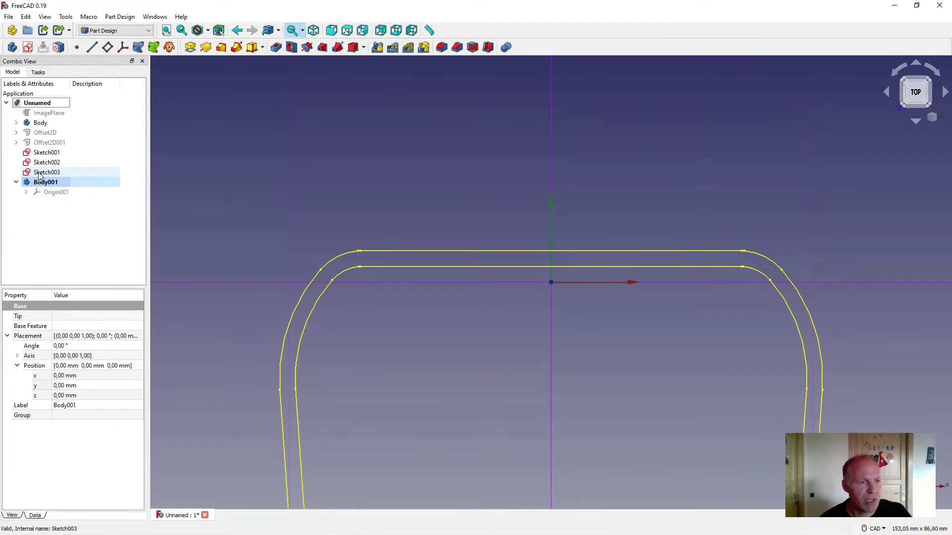
# Move Sketch003 into Body001 and rename the body Shell.
pyautogui.moveTo(47, 172); pyautogui.dragTo(46, 183)
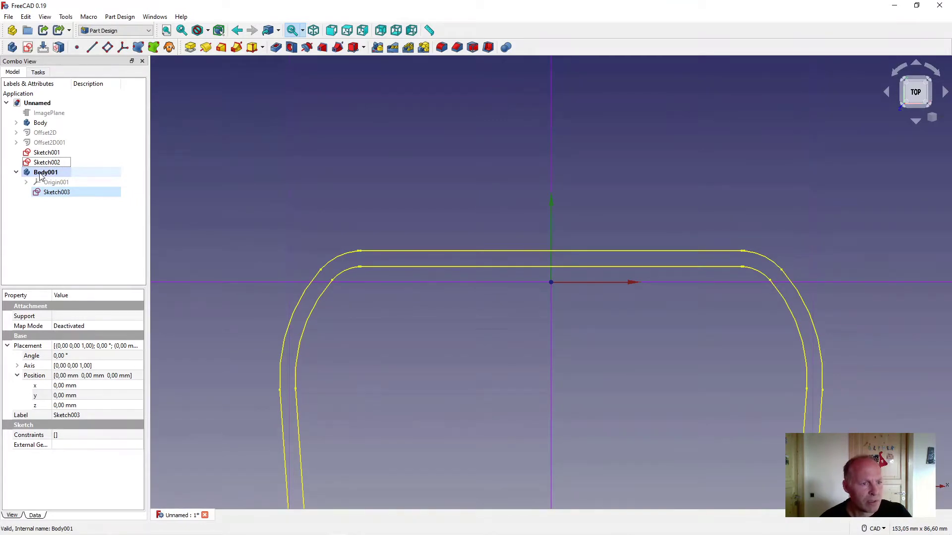
pyautogui.click(41, 173)
pyautogui.click(41, 173)
pyautogui.write('Shell')
pyautogui.press('Return')
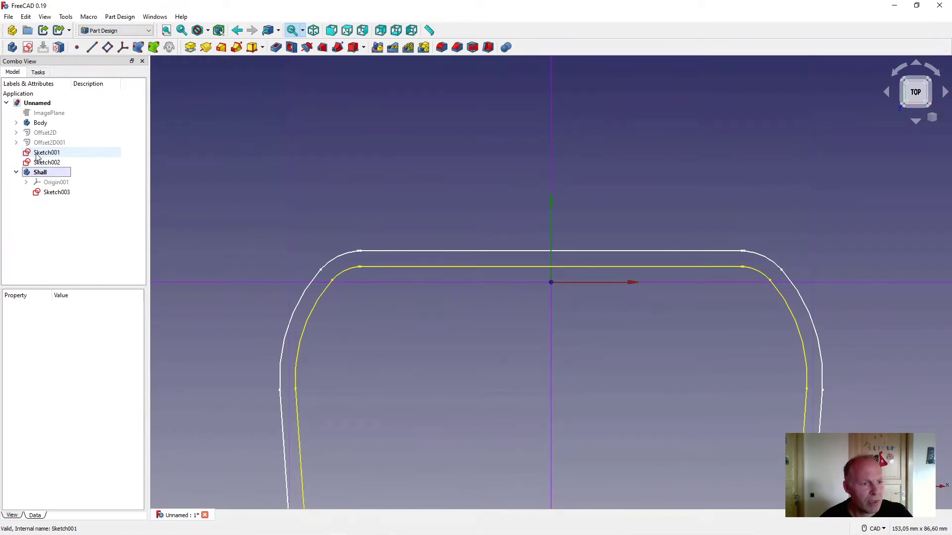
# Drag Sketch001 into the original Body and expand Body to confirm its contents.
pyautogui.moveTo(37, 154); pyautogui.dragTo(42, 125)
pyautogui.moveTo(43, 126); pyautogui.dragTo(42, 127)
pyautogui.click(47, 152)
pyautogui.click(17, 123)
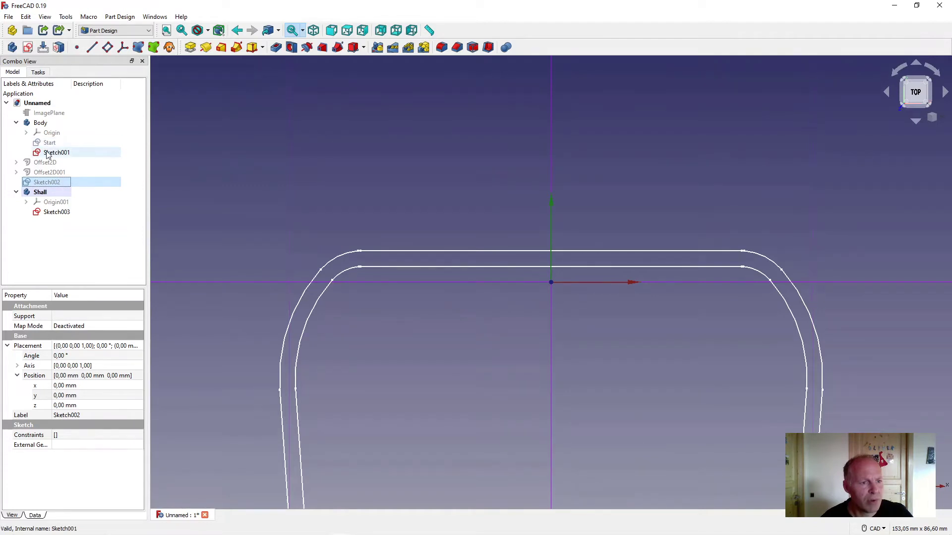
# Make the original Body active and pad Sketch001 into a solid plate.
pyautogui.rightClick(40, 124)
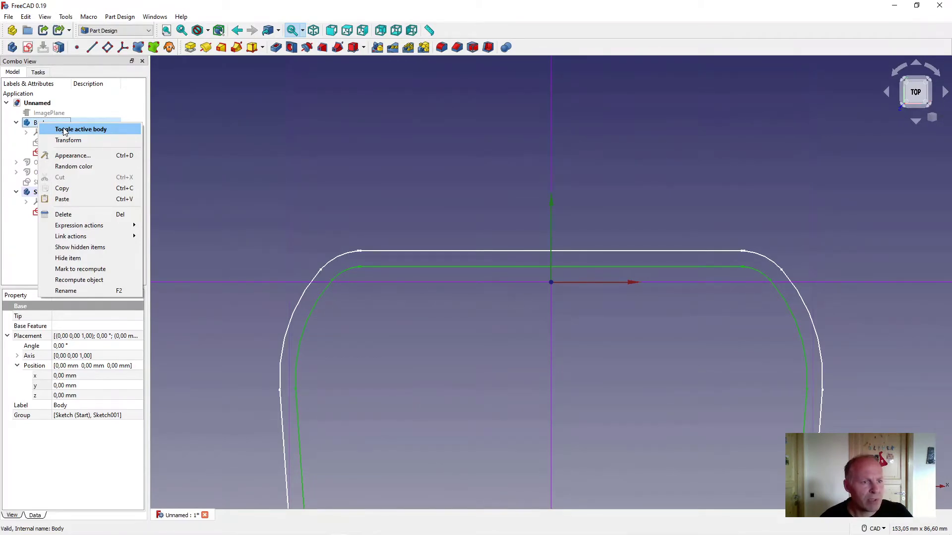
pyautogui.click(63, 131)
pyautogui.click(56, 152)
pyautogui.click(188, 49)
pyautogui.press('Return')
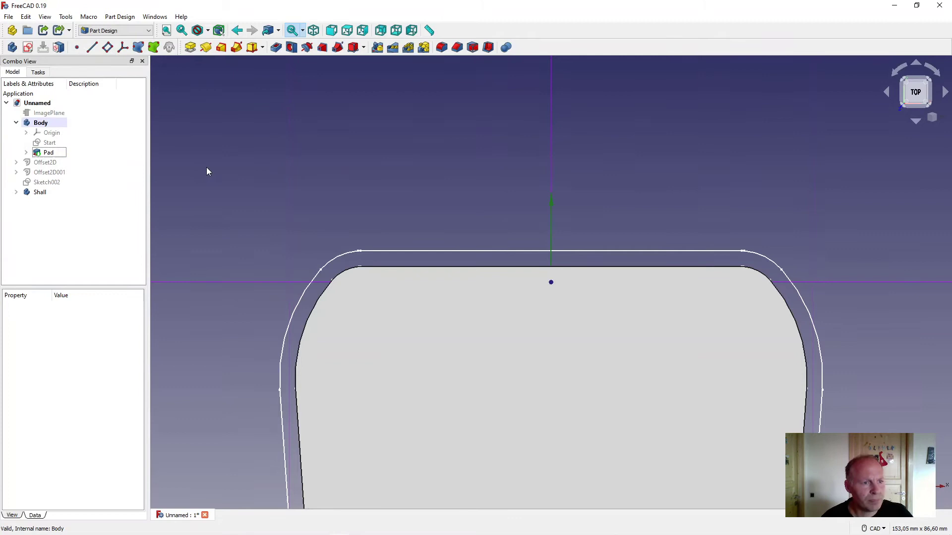
# View the plate isometrically and start a new sketch on its top face.
pyautogui.moveTo(397, 362); pyautogui.dragTo(330, 245, button='middle')
pyautogui.click(313, 30)
pyautogui.scroll(-2, 346, 189)
pyautogui.click(387, 236)
pyautogui.click(27, 48)
# Draw five hole circles on the top face and close the sketch.
pyautogui.click(237, 47)
pyautogui.click(321, 262)
pyautogui.click(381, 272)
pyautogui.click(548, 264)
pyautogui.click(383, 379)
pyautogui.click(503, 380)
pyautogui.click(519, 387)
pyautogui.click(69, 93)
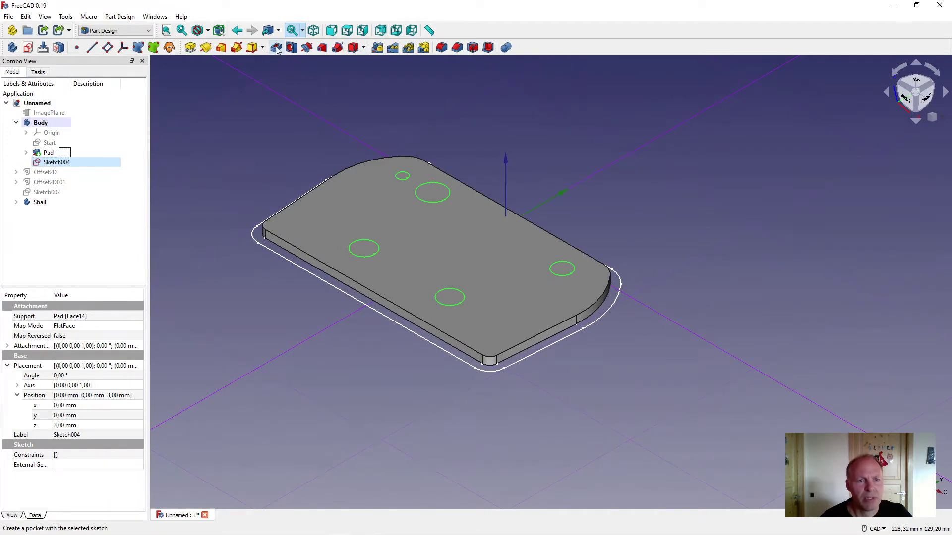
# Pocket the five circles through the plate, then select the original Body.
pyautogui.click(275, 48)
pyautogui.click(54, 93)
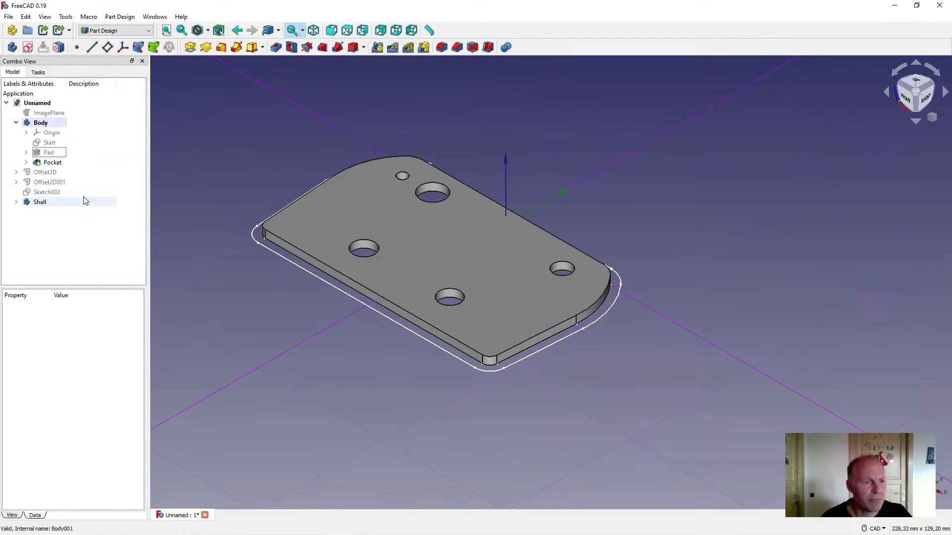
pyautogui.click(40, 122)
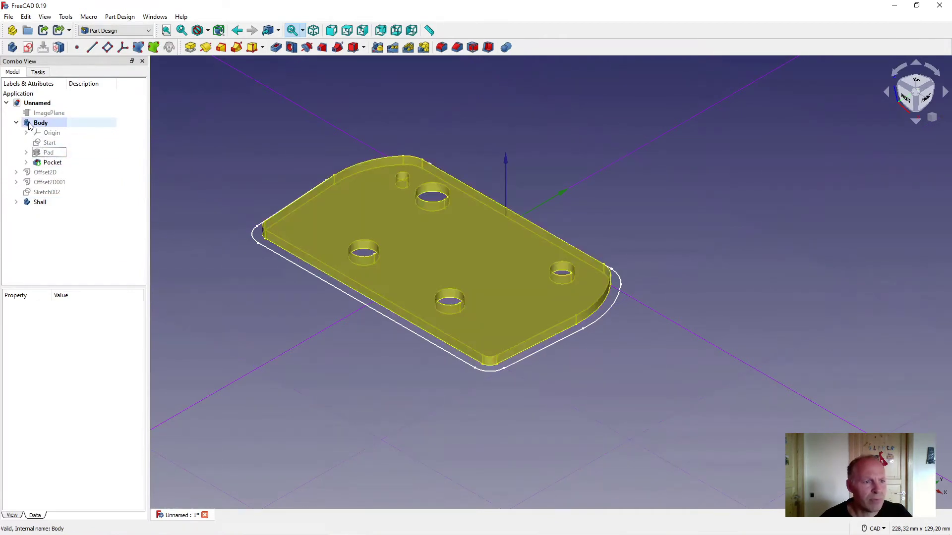
pyautogui.click(35, 124)
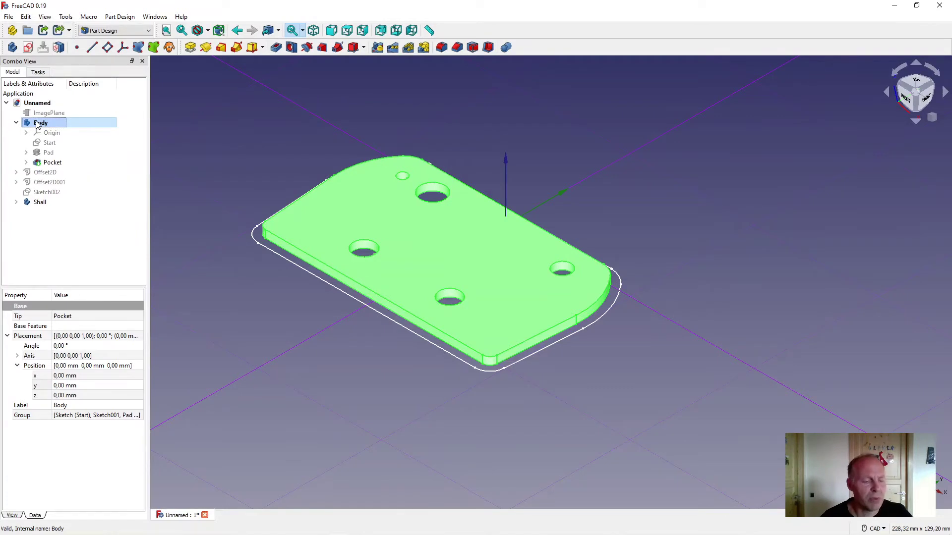
pyautogui.write('Pl')
pyautogui.write('Plate')
# Confirm '3mm Alu Plate' as the plate body's new name.
pyautogui.press('Return')
pyautogui.click(22, 128)
# Hide the 3mm Alu Plate body and re-expand its feature list.
pyautogui.click(52, 123)
pyautogui.press('space')
pyautogui.click(17, 122)
pyautogui.click(17, 123)
# Make Shall the active body and pad Sketch003 to 40 mm.
pyautogui.rightClick(33, 202)
pyautogui.click(61, 209)
pyautogui.click(45, 185)
pyautogui.click(191, 48)
pyautogui.write('40')
pyautogui.click(52, 93)
# Start a new sketch in the Shall body on the XY plane.
pyautogui.click(28, 47)
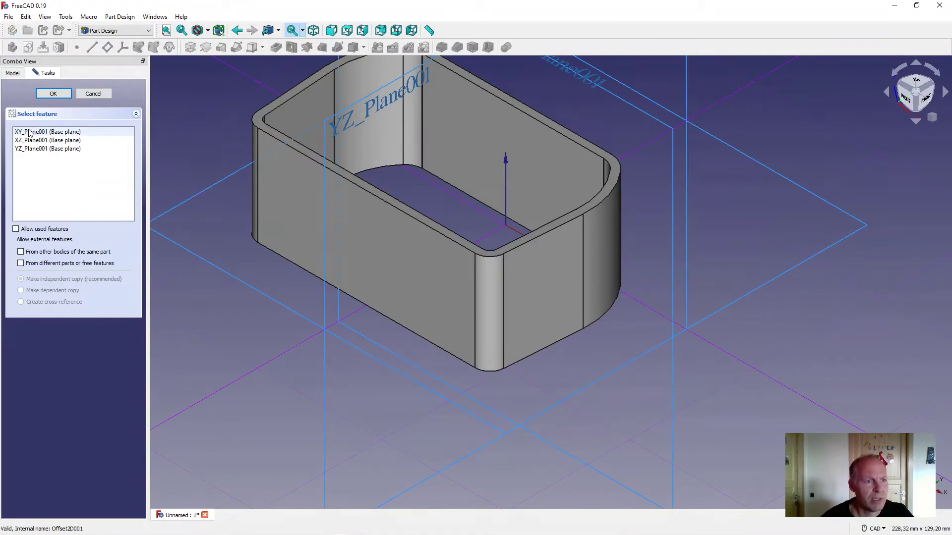
pyautogui.click(30, 132)
pyautogui.click(53, 93)
# Draw a rectangle across the lower outline, constrain it 50 mm vertically, and close the sketch.
pyautogui.click(319, 47)
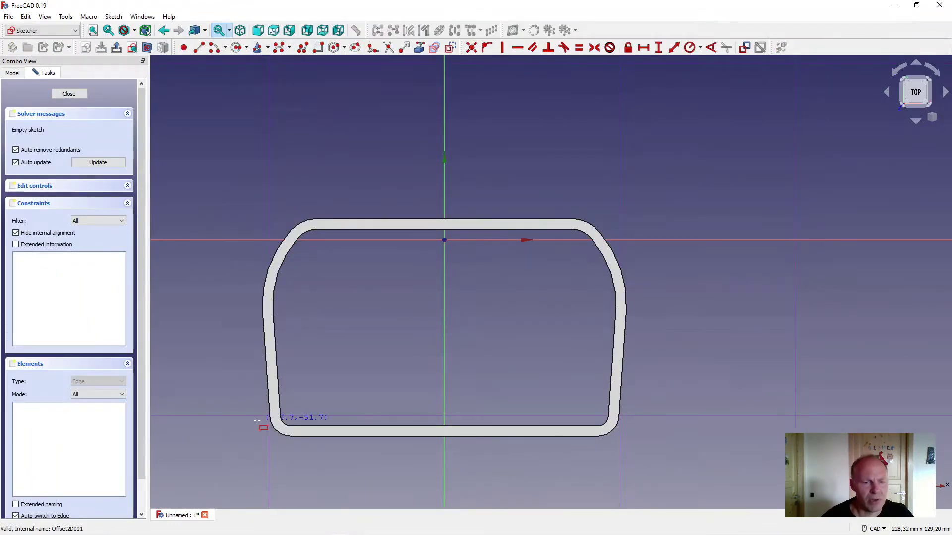
pyautogui.click(234, 405)
pyautogui.click(658, 448)
pyautogui.rightClick(672, 456)
pyautogui.click(658, 46)
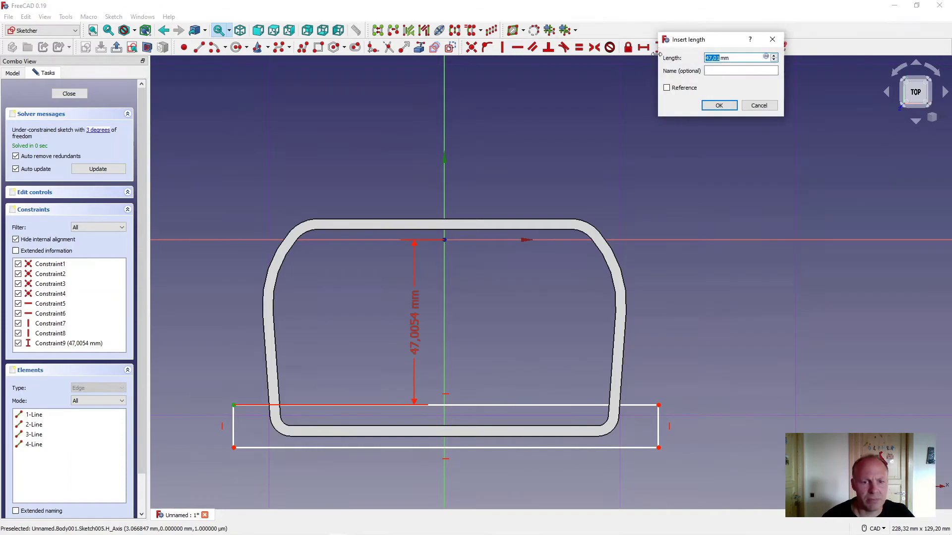
pyautogui.write('50')
pyautogui.press('Return')
pyautogui.click(68, 94)
# Pocket the rectangle reversed with the Through all depth type.
pyautogui.click(277, 48)
pyautogui.click(15, 169)
pyautogui.click(105, 131)
pyautogui.click(89, 146)
pyautogui.click(54, 93)
pyautogui.scroll(-3, 272, 257)
# Orbit the model and toggle the background grid off, on, and off again.
pyautogui.moveTo(301, 267); pyautogui.dragTo(319, 294, button='middle')
pyautogui.press('g')
pyautogui.press('r')
pyautogui.scroll(3, 321, 283)
pyautogui.scroll(1, 308, 268)
pyautogui.press('g')
pyautogui.press('r')
pyautogui.scroll(-3, 331, 319)
pyautogui.press('g')
pyautogui.press('r')
pyautogui.scroll(4, 331, 318)
# Fillet the two inner bend edges of the shell with a 7 mm radius.
pyautogui.click(241, 253)
pyautogui.keyDown('ctrl'); pyautogui.click(631, 379); pyautogui.keyUp('ctrl')
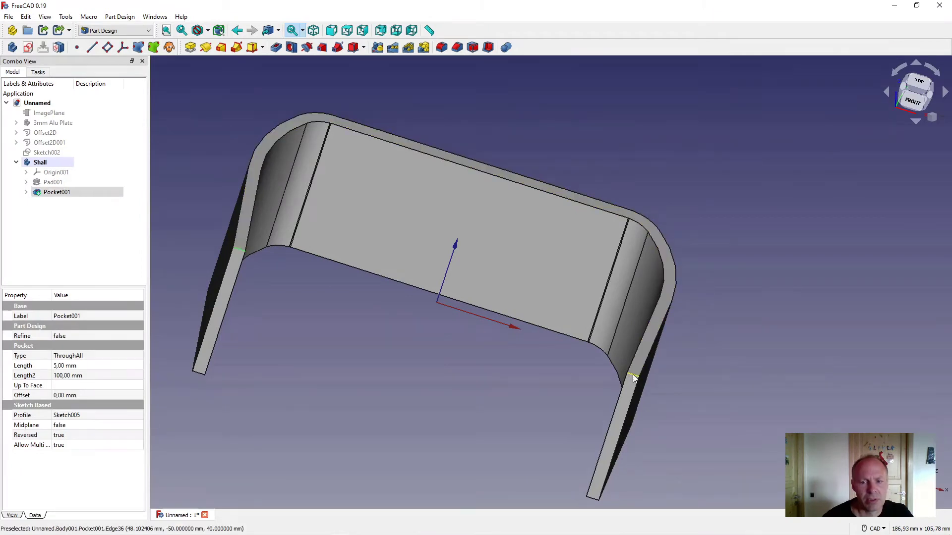
pyautogui.click(441, 47)
pyautogui.write('7')
pyautogui.click(53, 93)
pyautogui.scroll(-3, 340, 327)
pyautogui.moveTo(340, 331)
pyautogui.mouseDown(button='middle')
pyautogui.moveTo(497, 321)
pyautogui.moveTo(425, 323)
pyautogui.mouseUp(button='middle')
# Show the 3mm Alu Plate again and orbit to see it inside the shell.
pyautogui.click(52, 123)
pyautogui.press('space')
pyautogui.moveTo(382, 310)
pyautogui.mouseDown(button='middle')
pyautogui.moveTo(337, 343)
pyautogui.moveTo(258, 347)
pyautogui.mouseUp(button='middle')
pyautogui.click(288, 407)
pyautogui.moveTo(294, 401); pyautogui.dragTo(284, 414, button='middle')
pyautogui.moveTo(364, 403)
pyautogui.mouseDown(button='middle')
pyautogui.moveTo(364, 367)
pyautogui.moveTo(380, 361)
pyautogui.moveTo(419, 378)
pyautogui.moveTo(346, 361)
pyautogui.mouseUp(button='middle')
# Switch to the Draft workbench and hide the 3mm Alu Plate body.
pyautogui.click(146, 32)
pyautogui.click(112, 72)
pyautogui.click(52, 122)
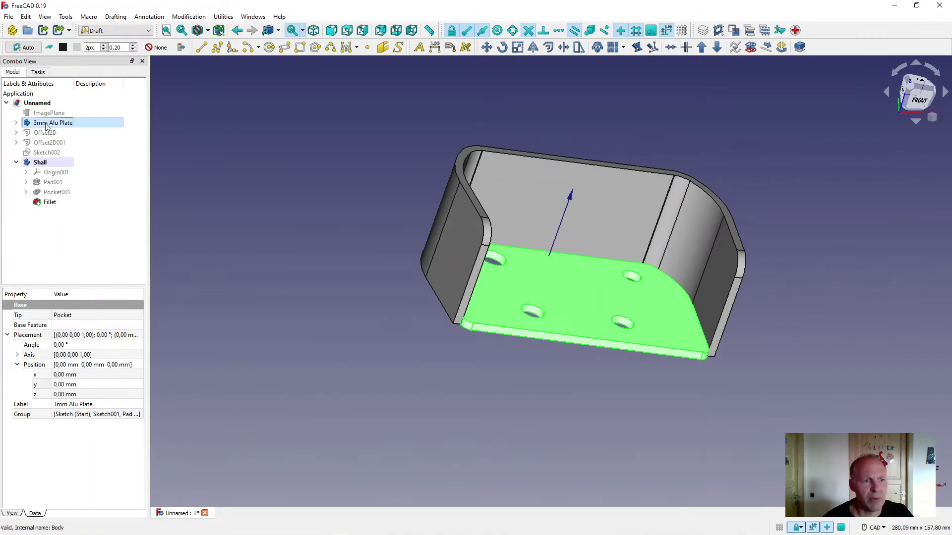
pyautogui.press('space')
# Select the shell's outer faces, including the top, end and large side faces.
pyautogui.moveTo(253, 216)
pyautogui.mouseDown(button='middle')
pyautogui.moveTo(323, 246)
pyautogui.moveTo(387, 249)
pyautogui.moveTo(500, 281)
pyautogui.mouseUp(button='middle')
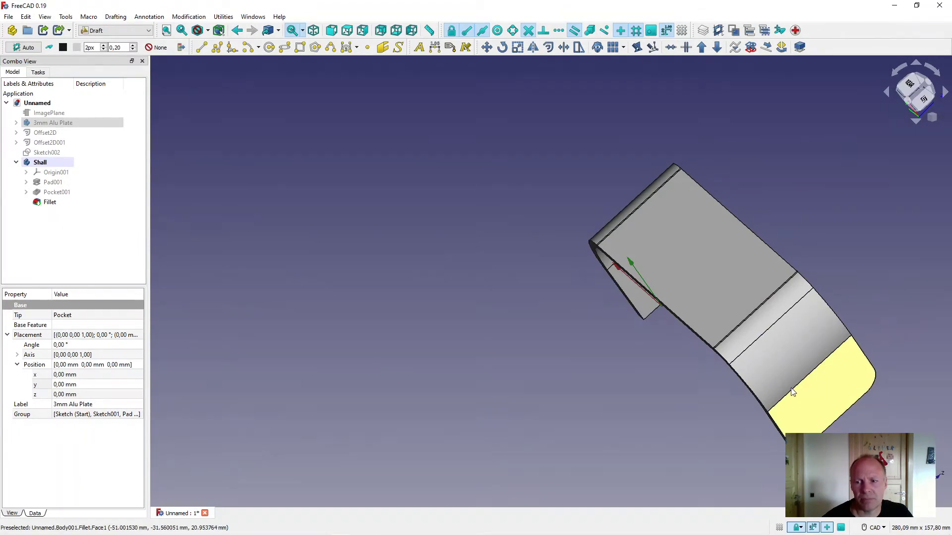
pyautogui.scroll(1, 729, 333)
pyautogui.scroll(1, 729, 332)
pyautogui.scroll(1, 728, 332)
pyautogui.scroll(2, 729, 331)
pyautogui.scroll(-2, 726, 324)
pyautogui.scroll(-2, 726, 324)
pyautogui.scroll(-2, 726, 325)
pyautogui.click(827, 414)
pyautogui.keyDown('ctrl'); pyautogui.click(766, 358); pyautogui.keyUp('ctrl')
pyautogui.scroll(3, 741, 328)
pyautogui.scroll(3, 731, 321)
pyautogui.scroll(-2, 718, 321)
pyautogui.scroll(-3, 595, 290)
pyautogui.moveTo(588, 290); pyautogui.dragTo(561, 256, button='middle')
pyautogui.click(534, 233)
pyautogui.click(417, 253)
pyautogui.click(703, 355)
pyautogui.scroll(5, 630, 291)
pyautogui.click(606, 281)
pyautogui.scroll(-2, 619, 297)
pyautogui.scroll(-2, 580, 297)
pyautogui.scroll(-1, 483, 305)
pyautogui.moveTo(464, 309); pyautogui.dragTo(507, 259, button='middle')
pyautogui.scroll(3, 507, 258)
pyautogui.scroll(3, 484, 246)
pyautogui.scroll(2, 469, 257)
pyautogui.click(462, 260)
pyautogui.scroll(-5, 317, 285)
pyautogui.moveTo(276, 286)
pyautogui.mouseDown(button='middle')
pyautogui.moveTo(513, 279)
pyautogui.moveTo(313, 287)
pyautogui.mouseUp(button='middle')
# Create a Facebinder from the selected faces and hide the Shall body.
pyautogui.click(384, 48)
pyautogui.click(40, 162)
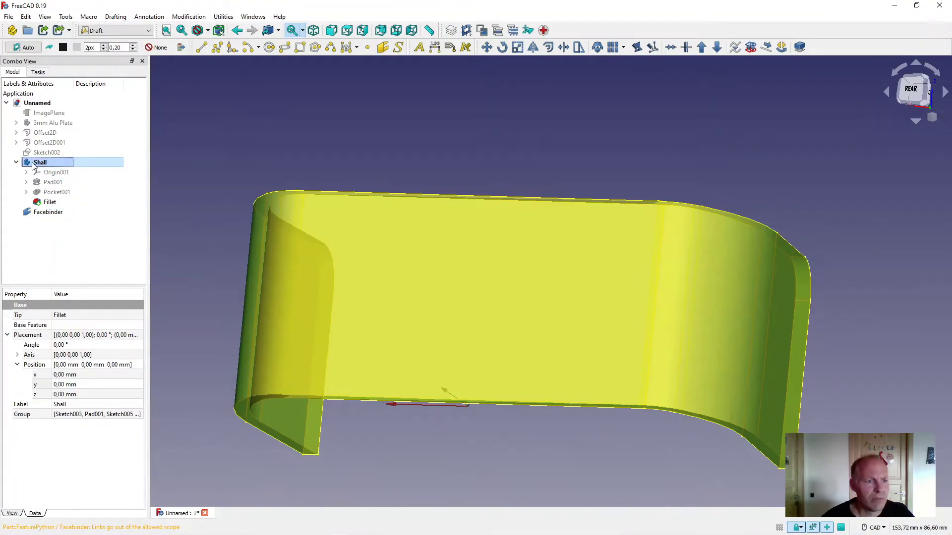
pyautogui.press('space')
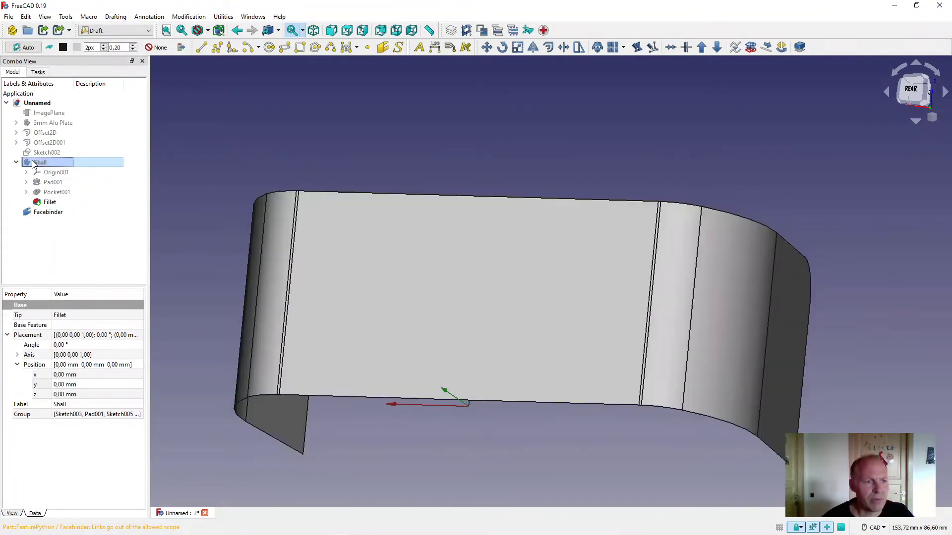
pyautogui.moveTo(337, 163)
pyautogui.mouseDown(button='middle')
pyautogui.moveTo(741, 231)
pyautogui.moveTo(764, 346)
pyautogui.moveTo(575, 320)
pyautogui.mouseUp(button='middle')
pyautogui.scroll(-2, 575, 320)
# In Mesh Design, create a mesh from the Facebinder shape.
pyautogui.click(115, 31)
pyautogui.click(111, 137)
pyautogui.click(47, 212)
pyautogui.click(115, 17)
pyautogui.click(144, 51)
pyautogui.click(80, 95)
# Hide the Facebinder, unwrap Facebinder (Meshed) into a flat Shape, then hide the mesh.
pyautogui.click(47, 213)
pyautogui.press('space')
pyautogui.click(51, 222)
pyautogui.click(44, 223)
pyautogui.click(115, 16)
pyautogui.click(138, 296)
pyautogui.moveTo(351, 254)
pyautogui.mouseDown(button='middle')
pyautogui.moveTo(554, 178)
pyautogui.moveTo(550, 186)
pyautogui.mouseUp(button='middle')
pyautogui.click(43, 222)
pyautogui.press('space')
# In TechDraw, create a page from the A4_Landscape_ISO7200_Pep template.
pyautogui.click(148, 30)
pyautogui.click(104, 254)
pyautogui.click(29, 47)
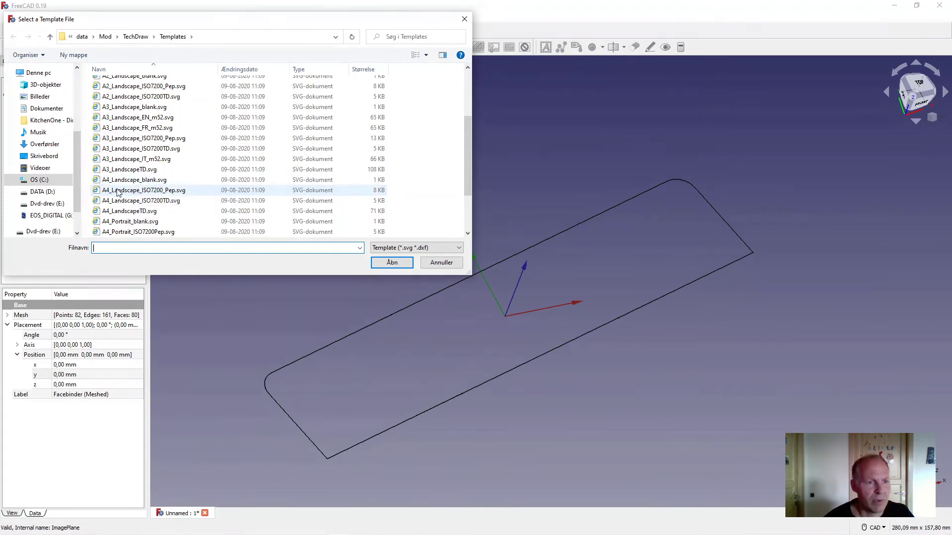
pyautogui.click(117, 190)
pyautogui.click(392, 263)
# Set the 3D model to top view, select the unfolded Shape, and return to the page.
pyautogui.click(182, 513)
pyautogui.click(347, 30)
pyautogui.click(38, 232)
pyautogui.click(236, 514)
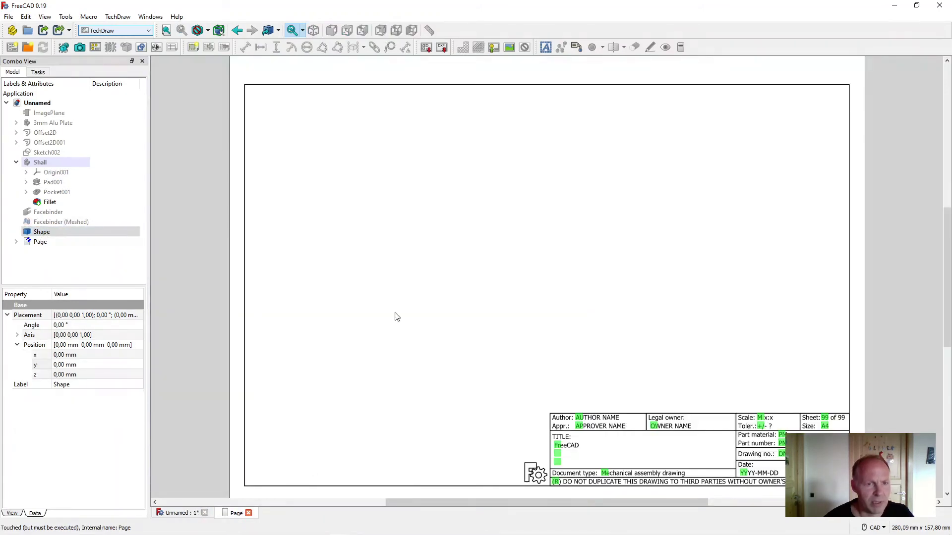
# Insert a drawing view of the unfolded Shape and adjust its Rotation, starting from 13°, until level.
pyautogui.click(63, 47)
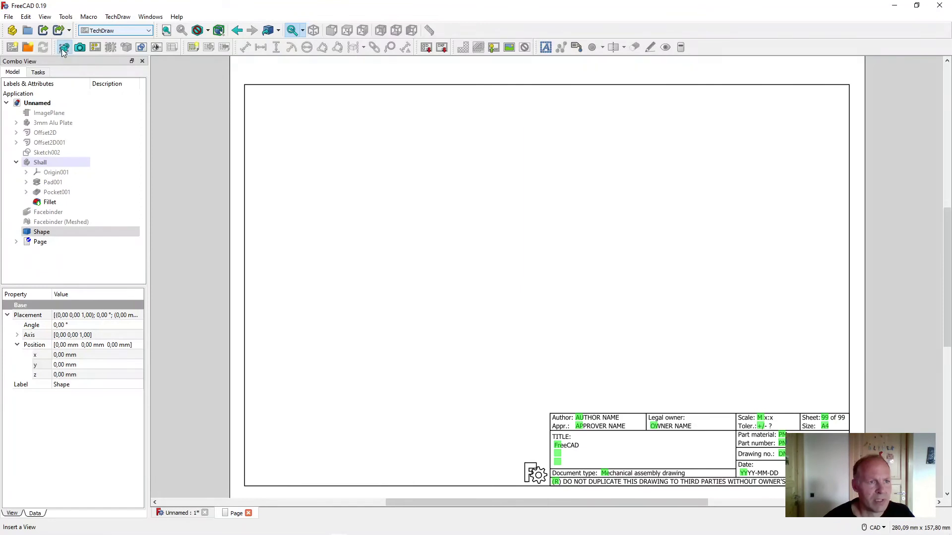
pyautogui.click(408, 388)
pyautogui.doubleClick(63, 346)
pyautogui.write('3')
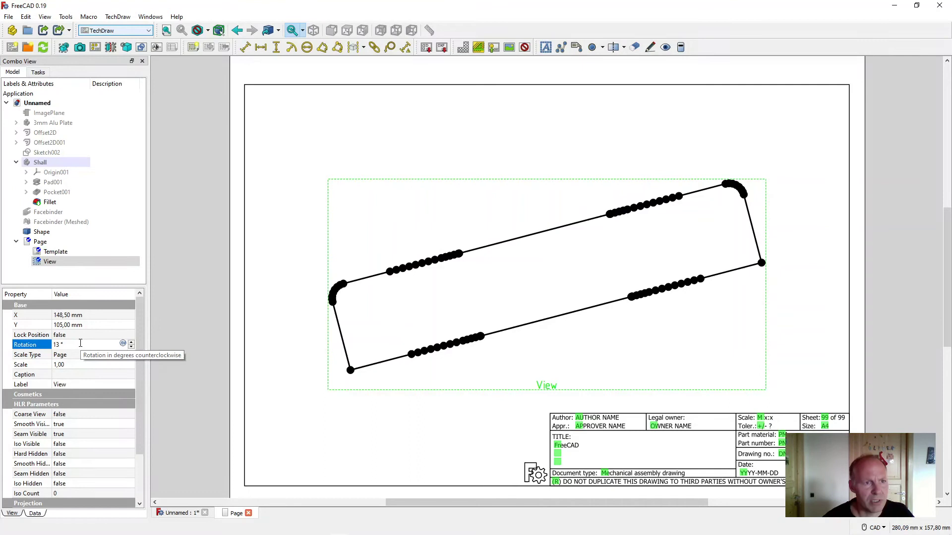
pyautogui.press('Return')
pyautogui.doubleClick(72, 346)
pyautogui.write('-15')
pyautogui.press('Return')
pyautogui.press('Return')
# Move the unfolded view up, show the 3mm Alu Plate, hide Shape, and select the plate.
pyautogui.moveTo(477, 343); pyautogui.dragTo(468, 238)
pyautogui.click(177, 513)
pyautogui.click(27, 124)
pyautogui.press('space')
pyautogui.click(37, 232)
pyautogui.press('space')
pyautogui.click(52, 123)
# Insert a drawing view of the plate and place it below the unfolded view.
pyautogui.click(237, 513)
pyautogui.click(64, 48)
pyautogui.moveTo(483, 348)
pyautogui.mouseDown()
pyautogui.moveTo(489, 402)
pyautogui.moveTo(505, 387)
pyautogui.mouseUp()
pyautogui.click(388, 366)
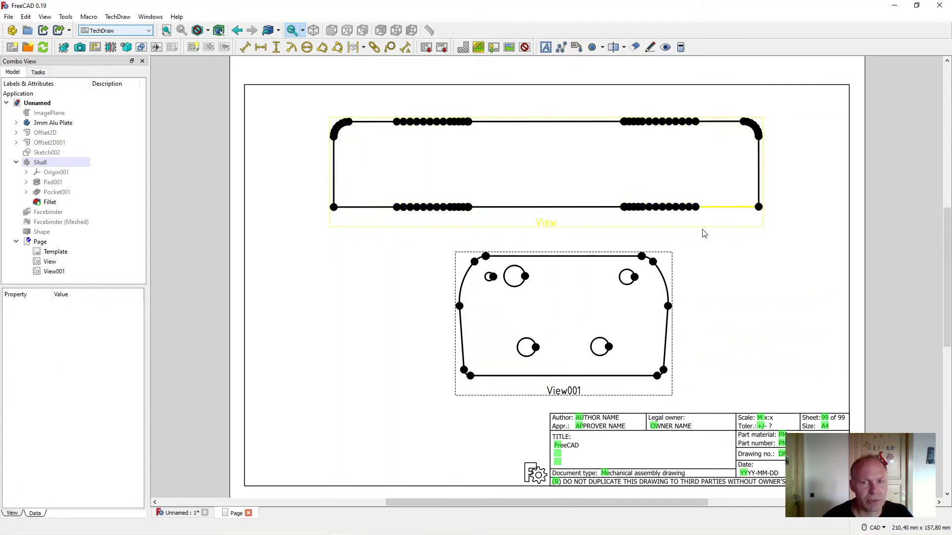
# Change the dimension colour in TechDraw's Colors preferences and confirm with OK.
pyautogui.click(25, 17)
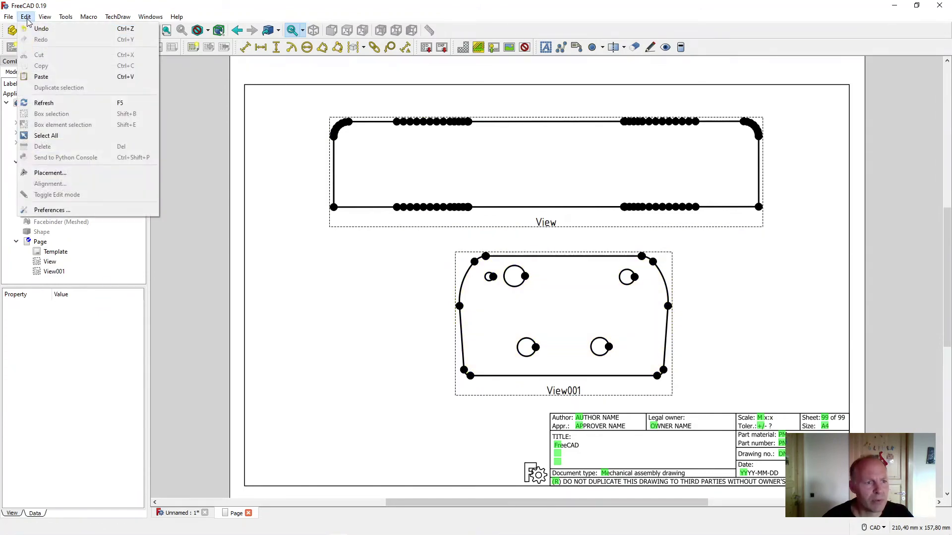
pyautogui.click(52, 210)
pyautogui.scroll(-3, 328, 201)
pyautogui.click(328, 338)
pyautogui.click(512, 104)
pyautogui.click(514, 442)
# Add the 55,99 vertical dimension to View001 and place it to the right.
pyautogui.click(276, 47)
pyautogui.click(495, 286)
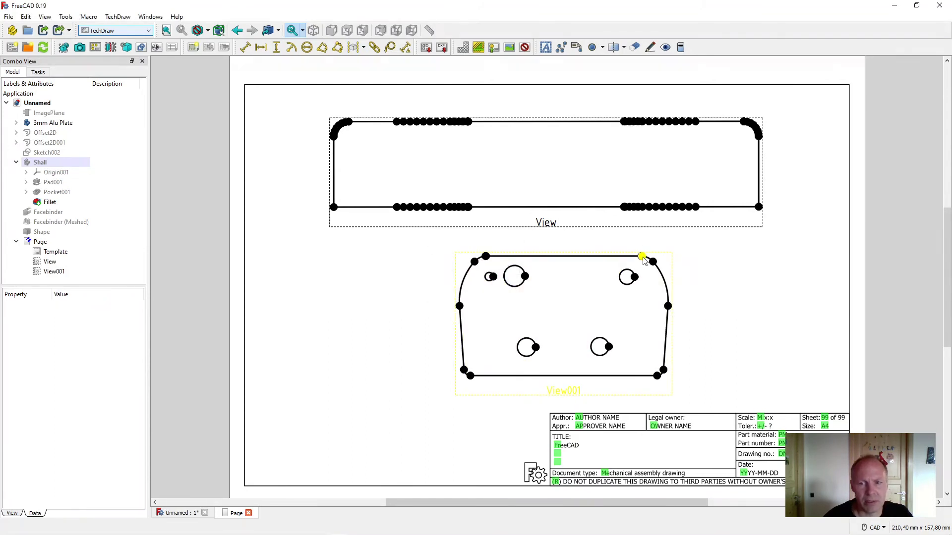
pyautogui.click(642, 258)
pyautogui.keyDown('ctrl'); pyautogui.click(659, 378); pyautogui.keyUp('ctrl')
pyautogui.click(276, 48)
pyautogui.moveTo(649, 317); pyautogui.dragTo(725, 316)
# Pick the upper view's bottom corners for a horizontal dimension, dismissing selection warnings.
pyautogui.click(336, 209)
pyautogui.click(760, 210)
pyautogui.click(262, 48)
pyautogui.click(509, 286)
pyautogui.click(402, 268)
pyautogui.click(334, 208)
pyautogui.click(260, 47)
pyautogui.click(575, 286)
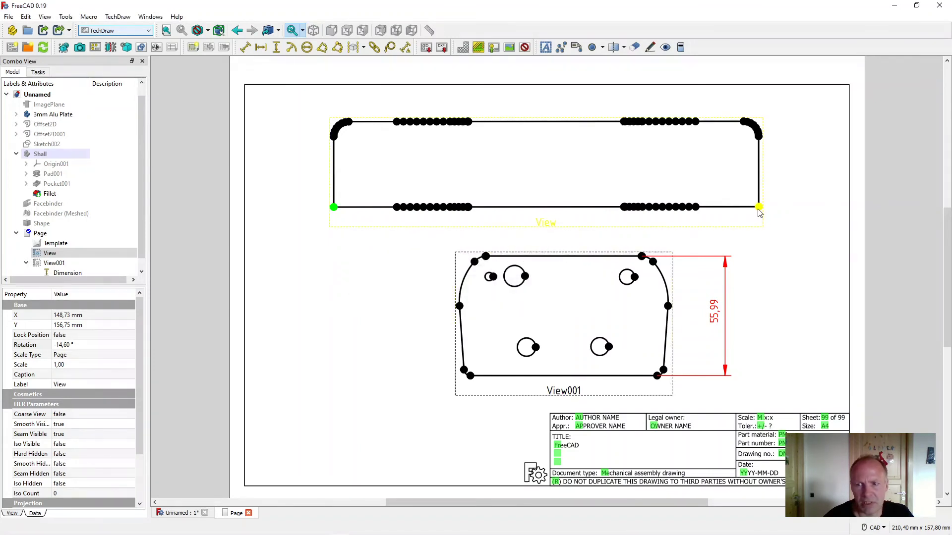
# Add the 198,87 horizontal dimension across the upper view and move it above.
pyautogui.click(778, 233)
pyautogui.click(760, 209)
pyautogui.keyDown('ctrl'); pyautogui.click(335, 210); pyautogui.keyUp('ctrl')
pyautogui.click(261, 47)
pyautogui.moveTo(547, 209); pyautogui.dragTo(552, 100)
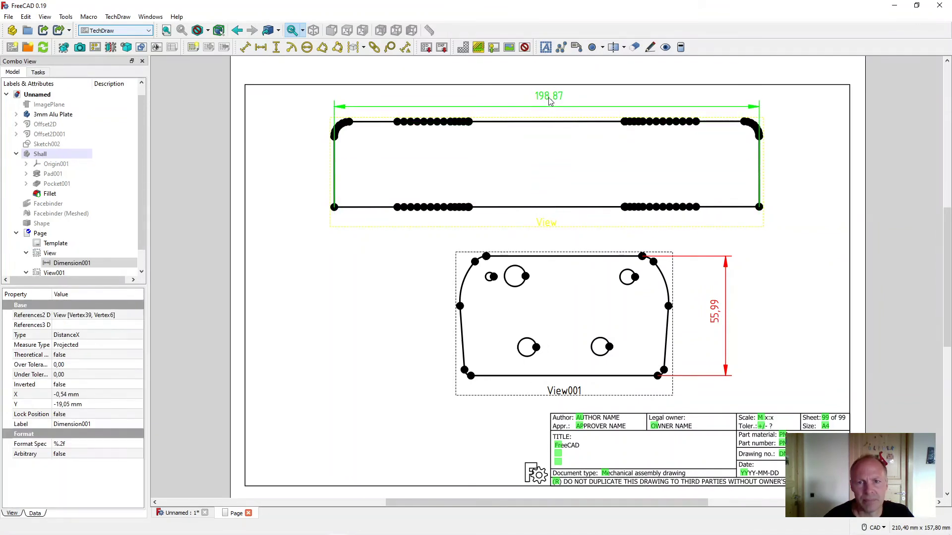
pyautogui.click(800, 217)
# Enter the title 'Controlbox protection' in the title block, then return to the 3D model.
pyautogui.doubleClick(560, 457)
pyautogui.write('rolbox potection')
pyautogui.click(497, 280)
pyautogui.scroll(2, 598, 464)
pyautogui.scroll(2, 520, 438)
pyautogui.scroll(-1, 664, 436)
pyautogui.scroll(-2, 610, 447)
pyautogui.scroll(-1, 562, 455)
pyautogui.click(182, 513)
# Set the 3D model to the isometric view.
pyautogui.click(40, 154)
pyautogui.click(314, 30)
pyautogui.scroll(-1, 428, 246)
pyautogui.scroll(-1, 375, 325)
pyautogui.click(374, 325)
pyautogui.scroll(-1, 375, 293)
# Give Shall and the 3mm Alu Plate Copper material and a magenta shape colour.
pyautogui.click(39, 154)
pyautogui.keyDown('ctrl'); pyautogui.click(52, 114); pyautogui.keyUp('ctrl')
pyautogui.hotkey('ctrl', 'd')
pyautogui.click(101, 152)
pyautogui.click(63, 187)
pyautogui.click(101, 181)
pyautogui.click(374, 211)
pyautogui.click(541, 359)
pyautogui.click(73, 319)
pyautogui.click(290, 327)
pyautogui.scroll(3, 455, 316)
pyautogui.scroll(-2, 419, 323)
pyautogui.scroll(-1, 441, 411)
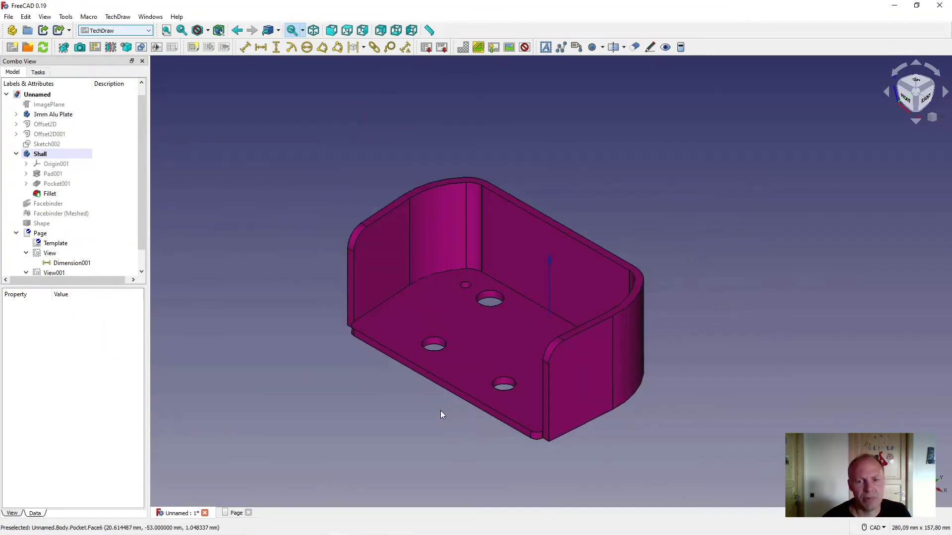
# Insert an isometric drawing view of Shall and the 3mm Alu Plate.
pyautogui.click(236, 513)
pyautogui.click(65, 48)
pyautogui.click(527, 285)
pyautogui.click(179, 513)
pyautogui.click(41, 153)
pyautogui.keyDown('ctrl'); pyautogui.click(52, 115); pyautogui.keyUp('ctrl')
pyautogui.click(237, 513)
pyautogui.click(65, 47)
# Move View002 to the sheet's lower left and shift View001 right.
pyautogui.moveTo(478, 327)
pyautogui.mouseDown()
pyautogui.moveTo(275, 439)
pyautogui.moveTo(290, 430)
pyautogui.mouseUp()
pyautogui.click(545, 386)
pyautogui.moveTo(544, 387); pyautogui.dragTo(640, 376)
pyautogui.click(513, 383)
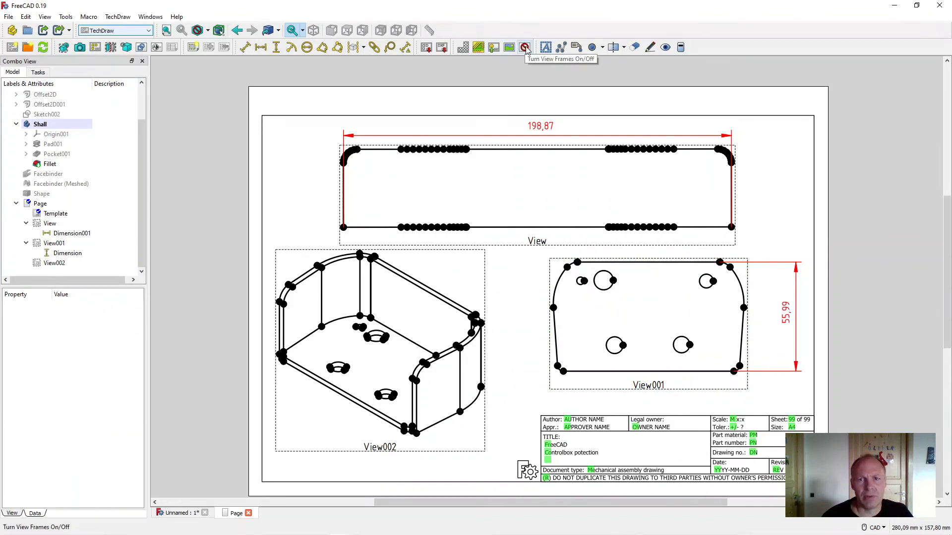